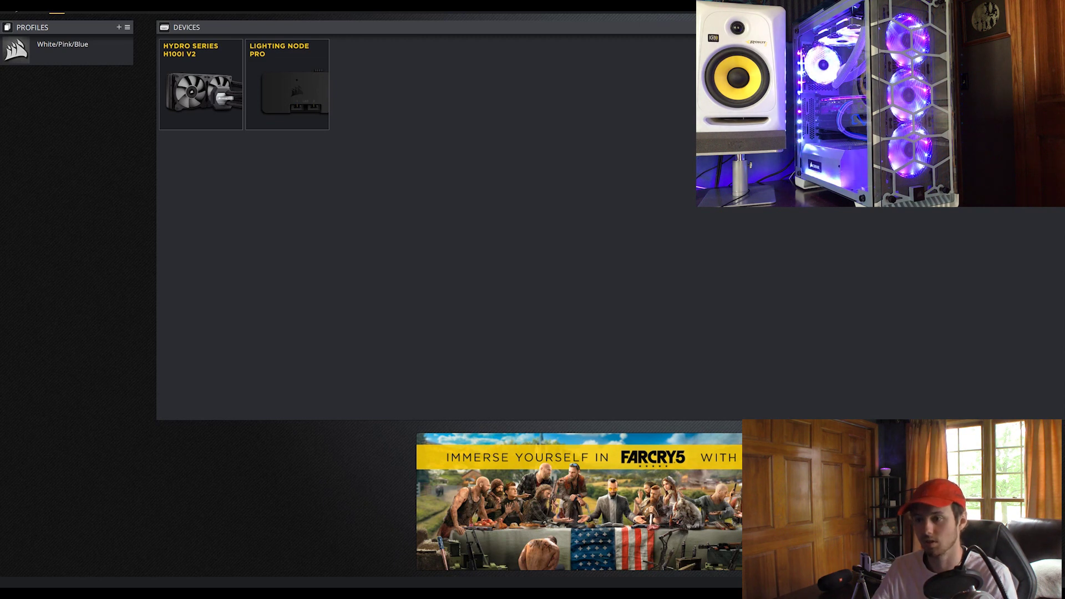
# Open the Lighting Node Pro and review the lighting effects set up on Lighting Channel 1 and Lighting Channel 2
pyautogui.click(287, 85)
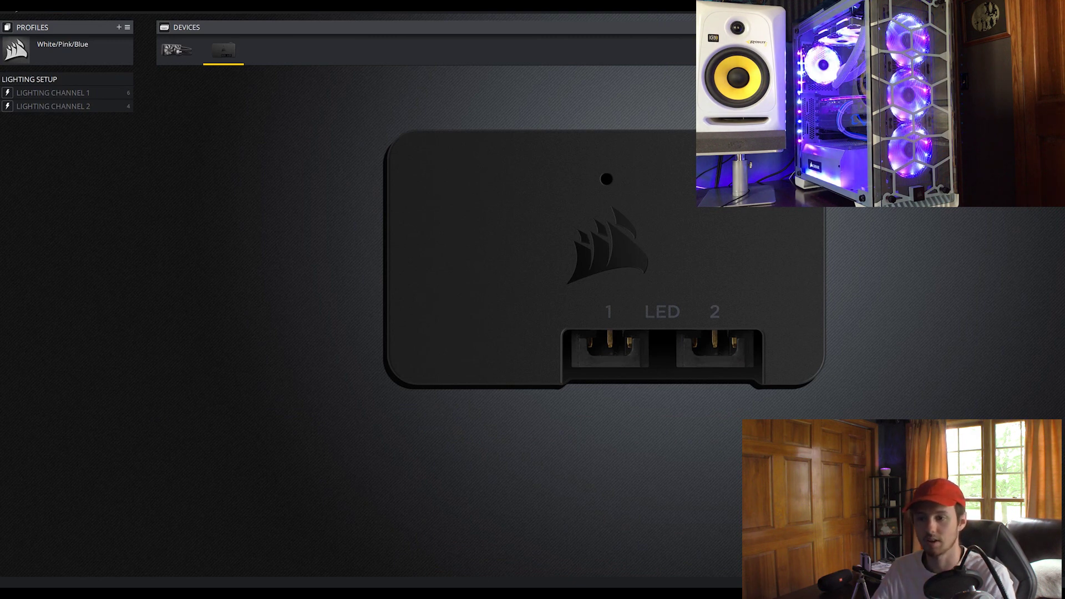
pyautogui.click(53, 92)
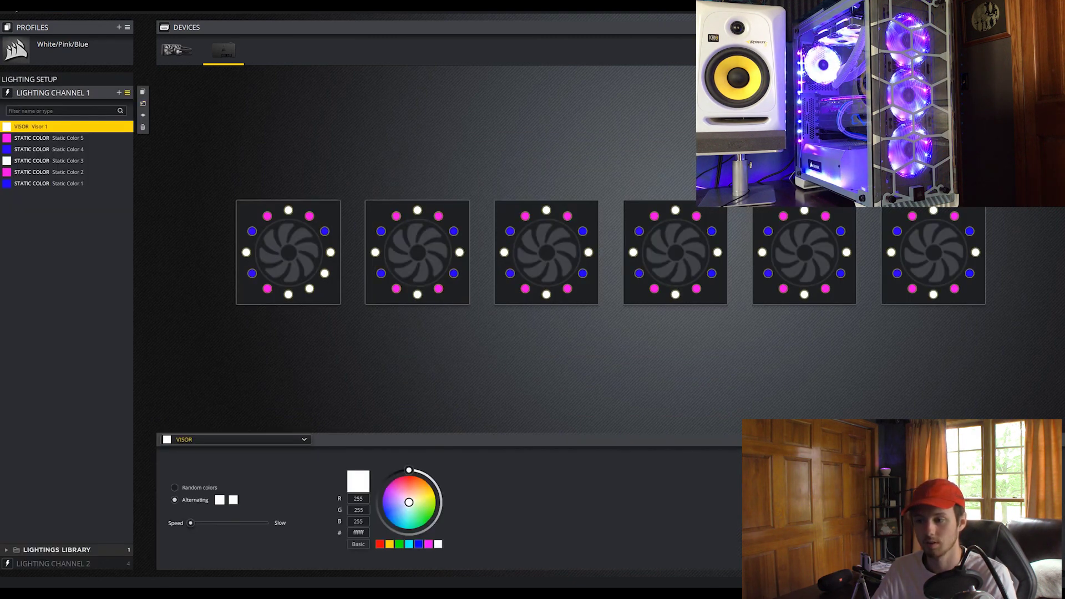
pyautogui.click(53, 93)
pyautogui.click(52, 106)
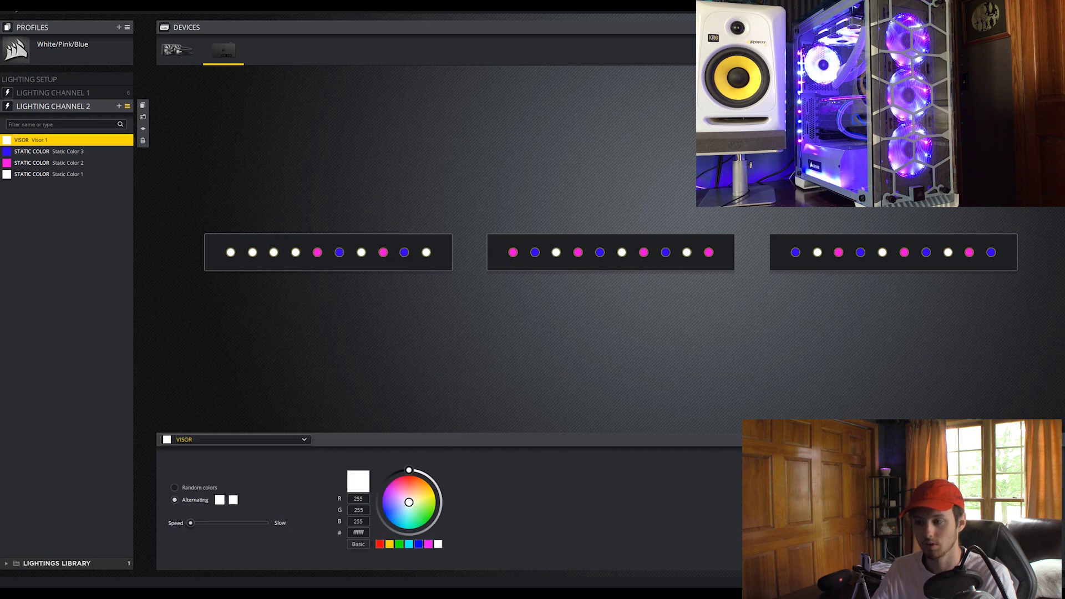
pyautogui.click(53, 92)
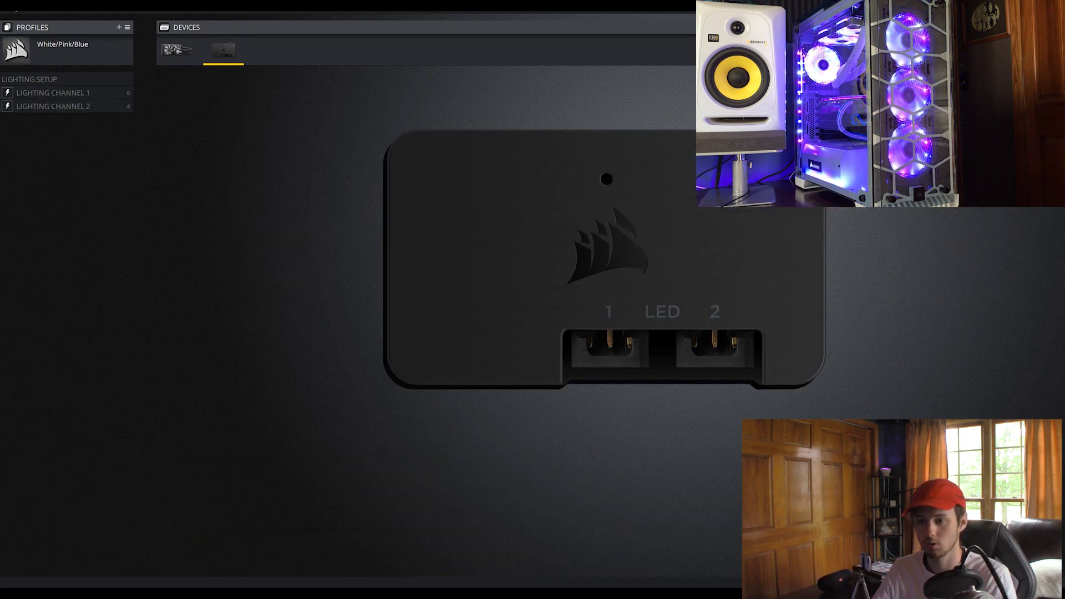
pyautogui.click(53, 106)
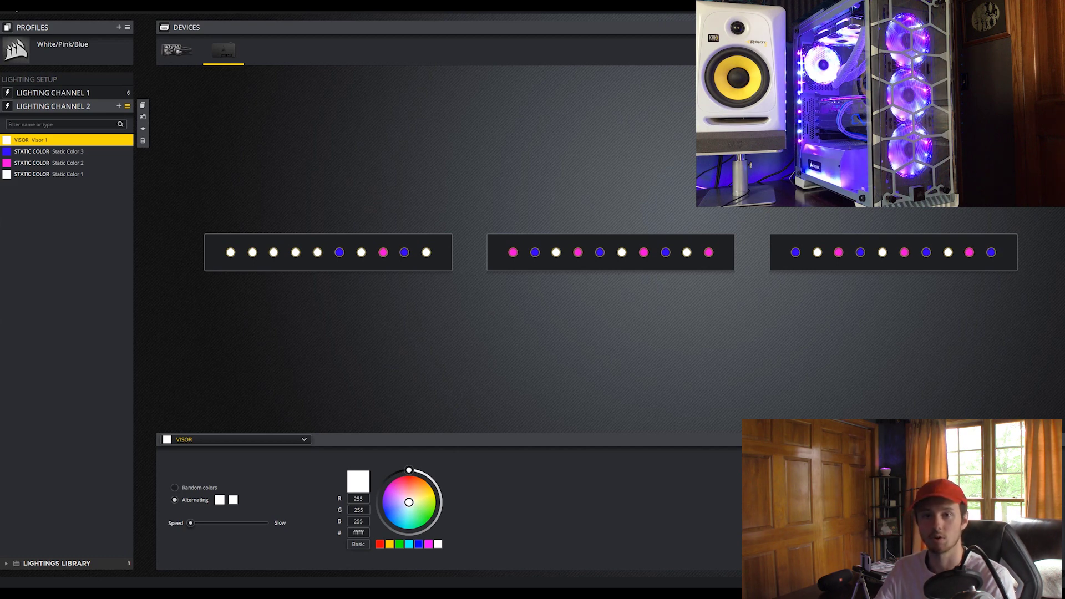
pyautogui.click(53, 92)
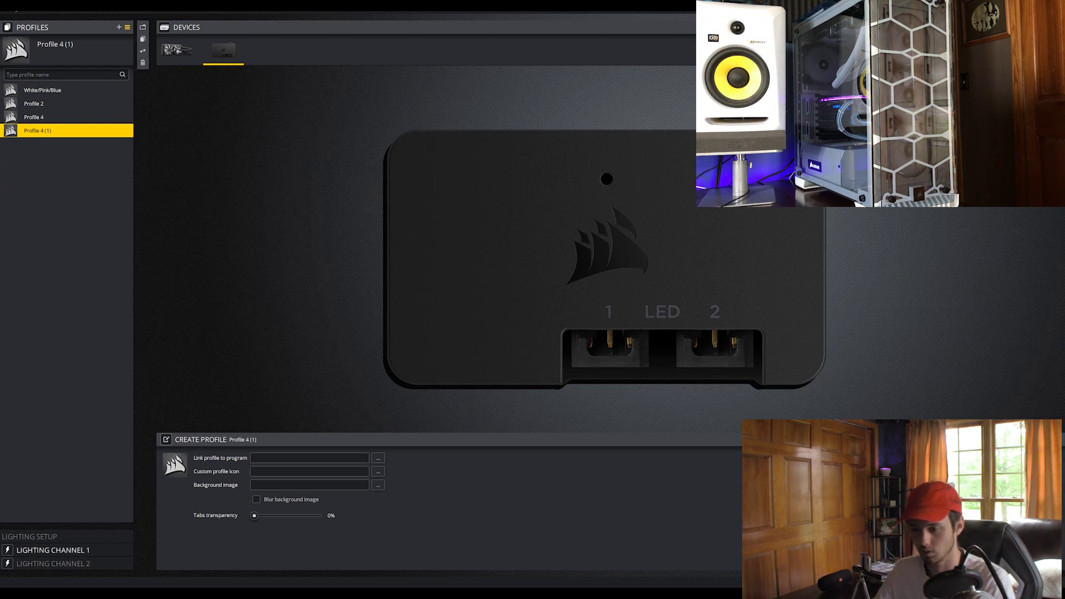
# In the lightings library of Lighting Channel 1, try Spiral Rainbow and Sequential on the library effect and settle on Static Color
pyautogui.click(53, 550)
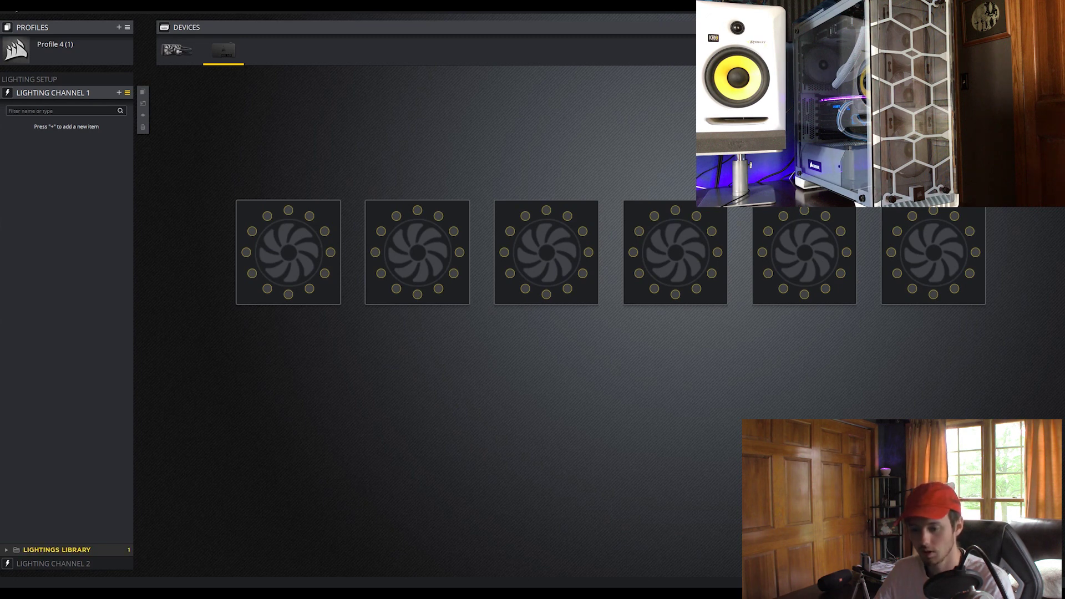
pyautogui.click(57, 549)
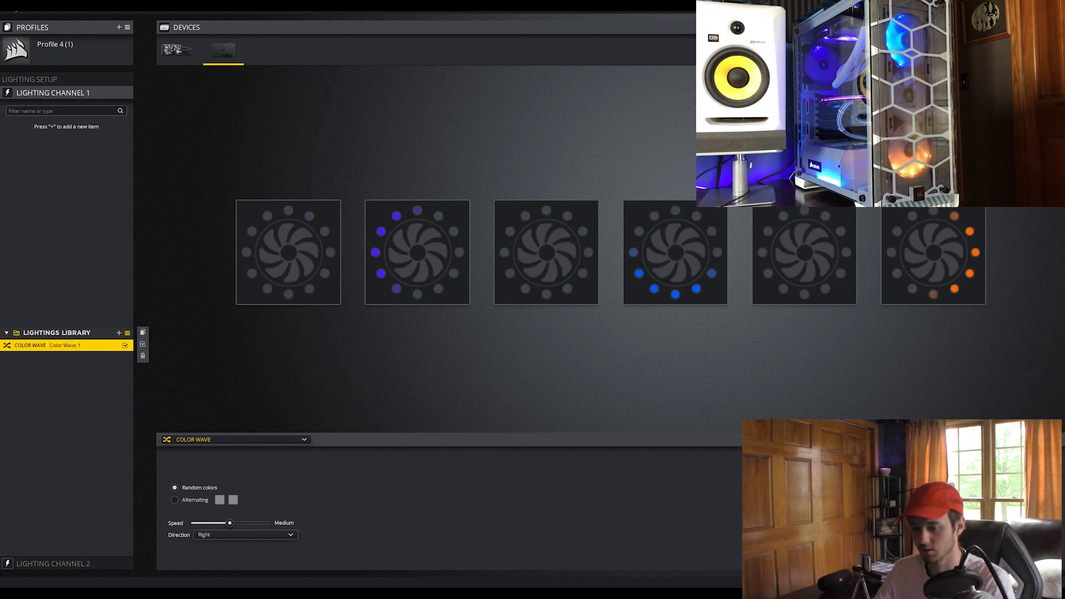
pyautogui.click(236, 439)
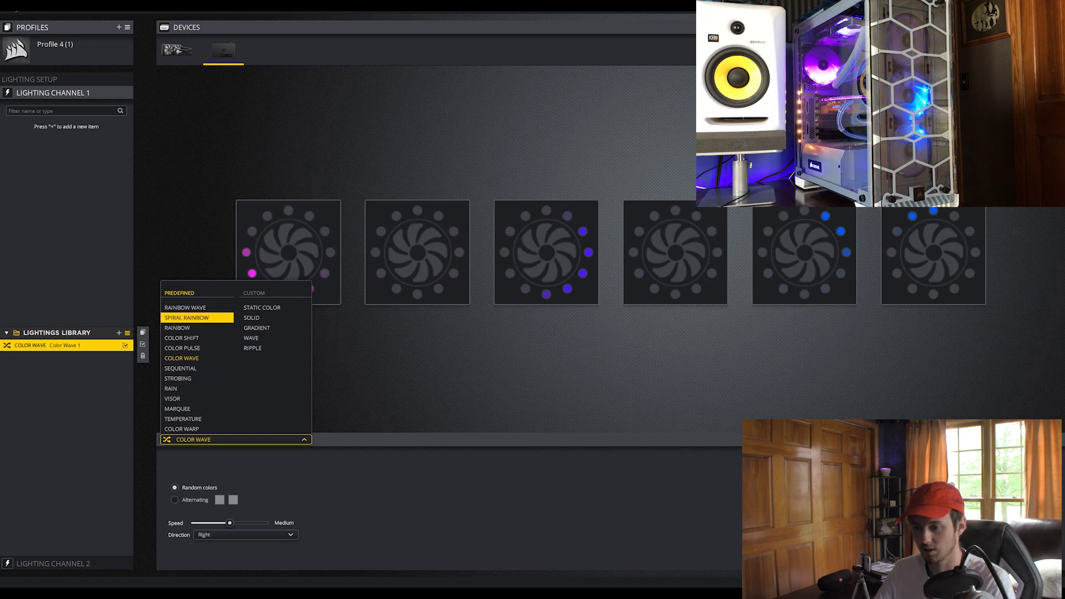
pyautogui.click(186, 317)
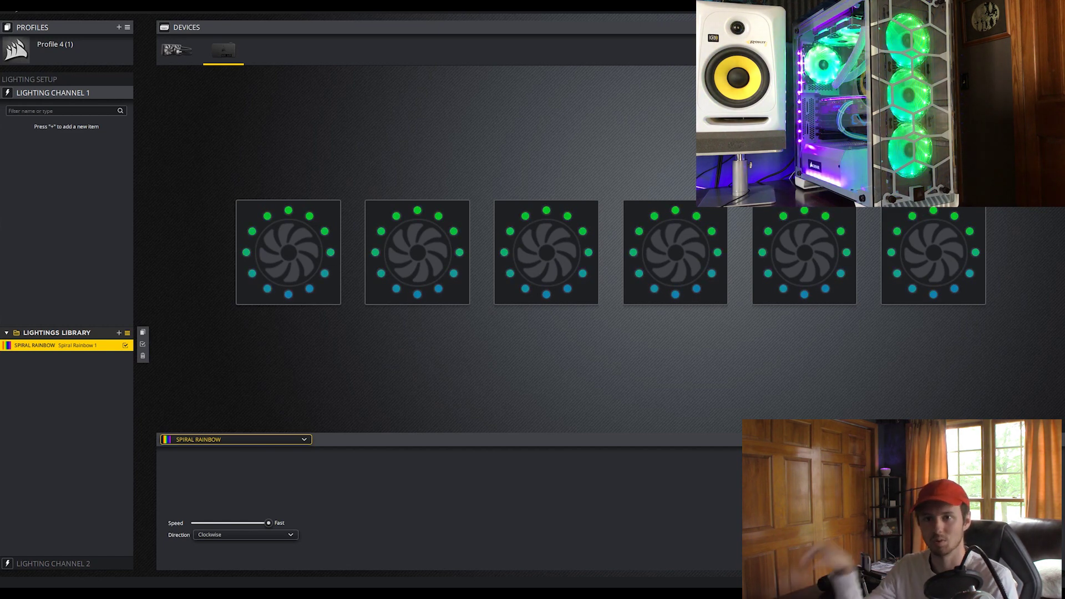
pyautogui.click(236, 439)
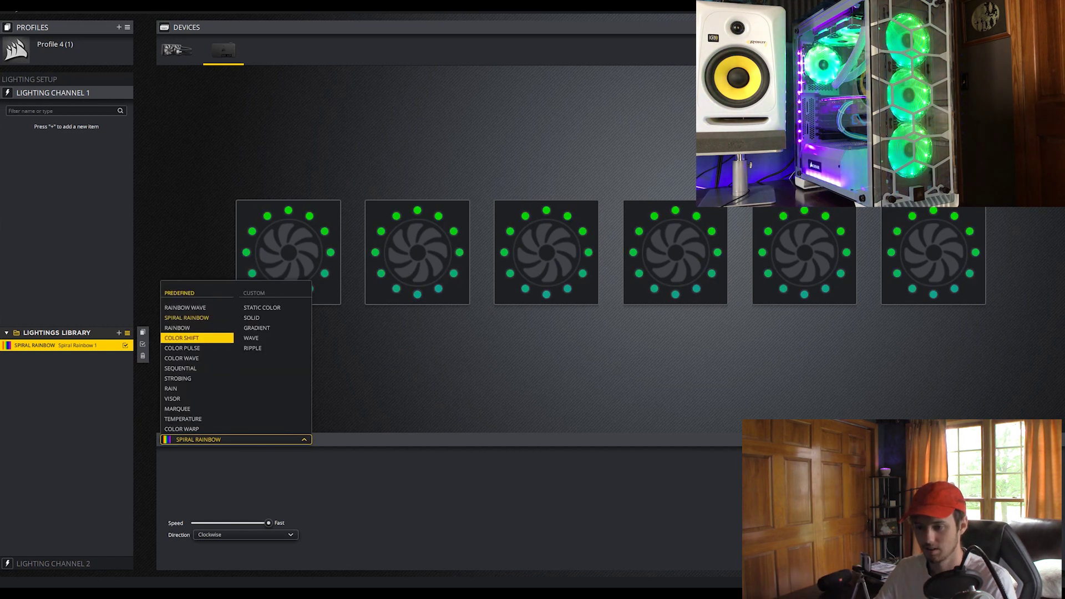
pyautogui.click(197, 368)
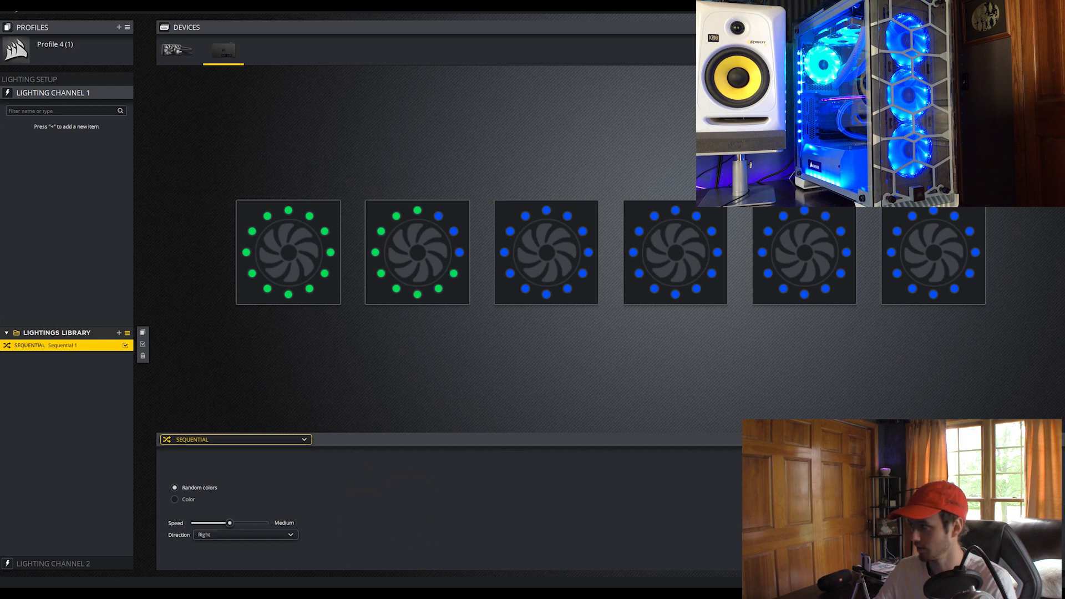
pyautogui.click(235, 439)
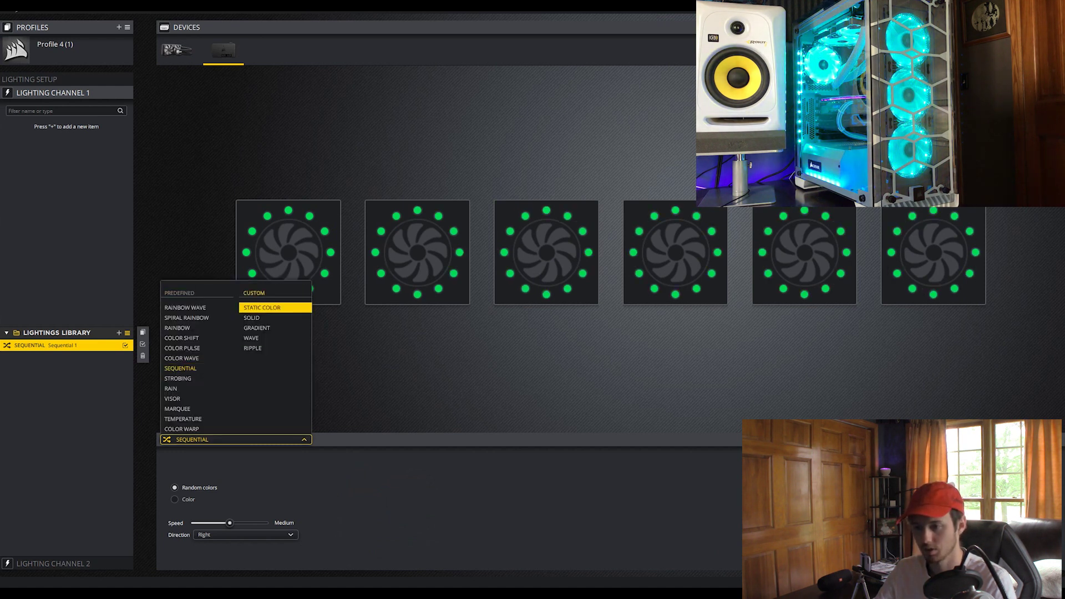
pyautogui.click(262, 307)
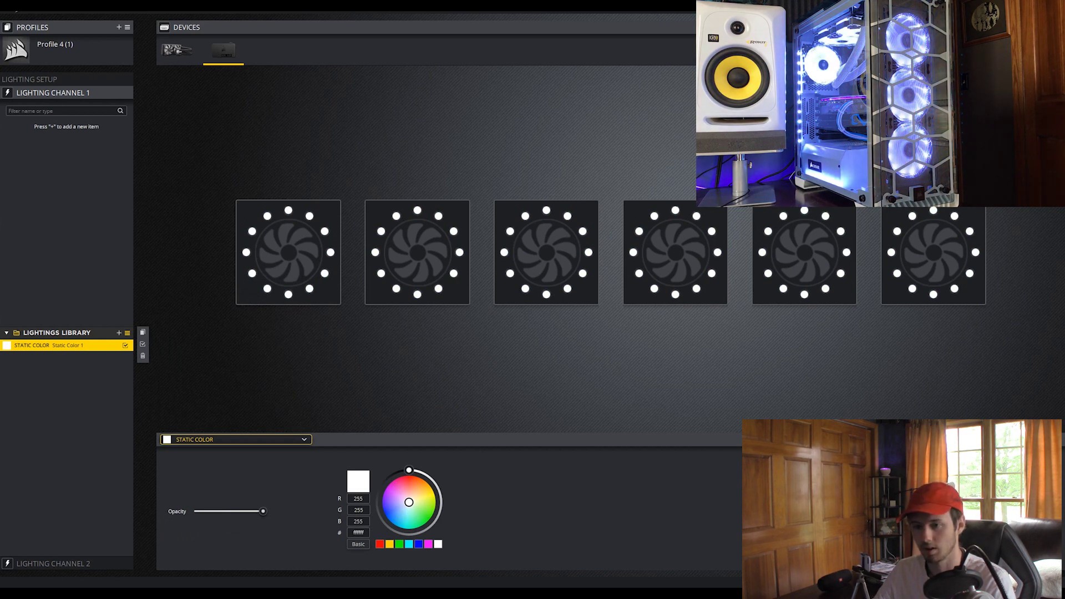
# Add a lighting effect to Lighting Channel 1 itself and change its type to Static Color
pyautogui.click(53, 93)
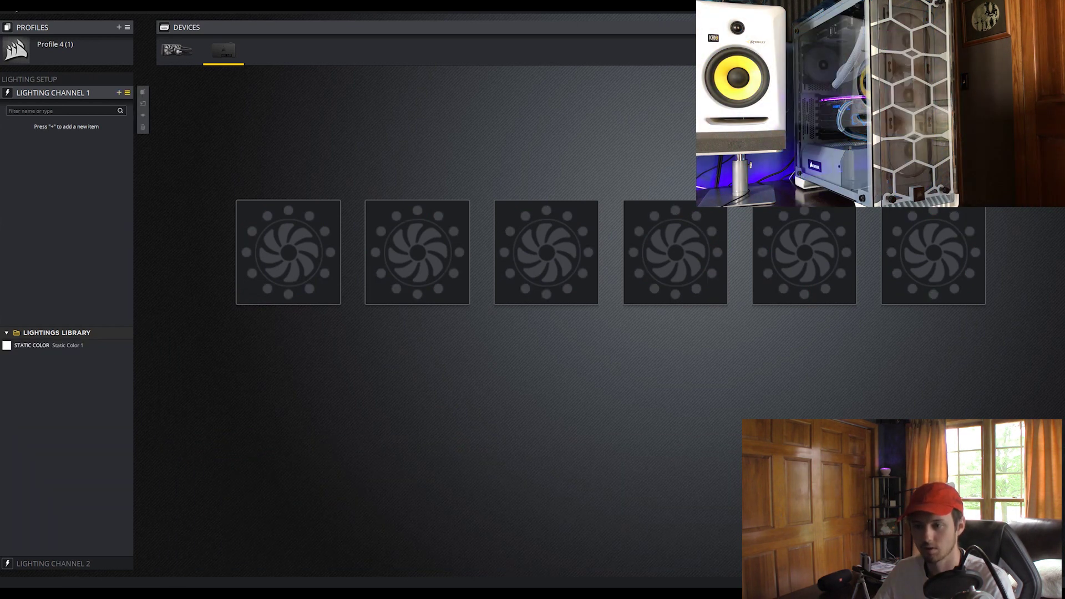
pyautogui.press('+')
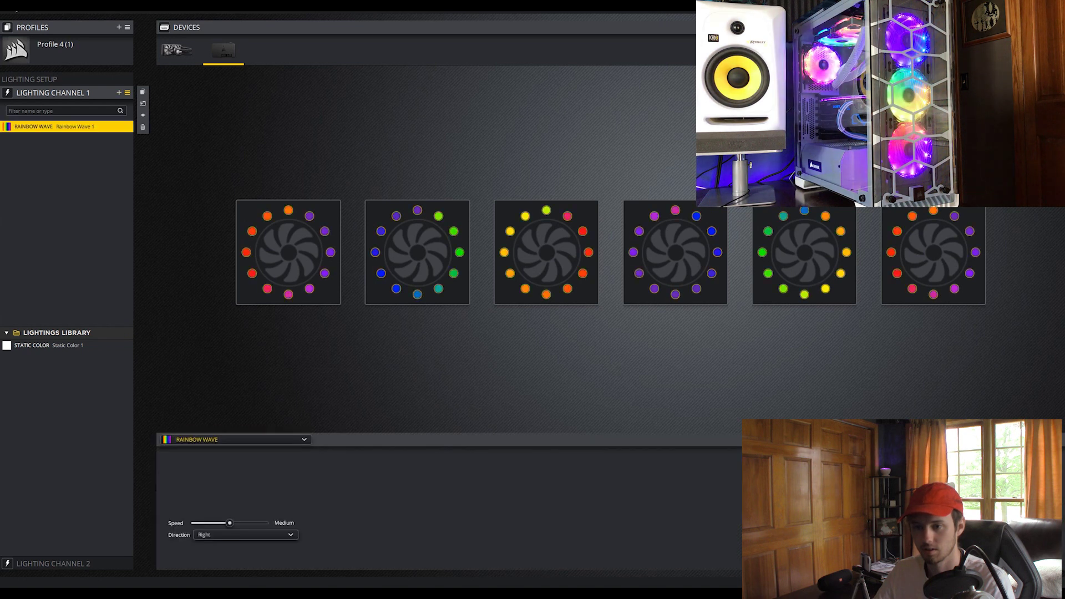
pyautogui.click(236, 439)
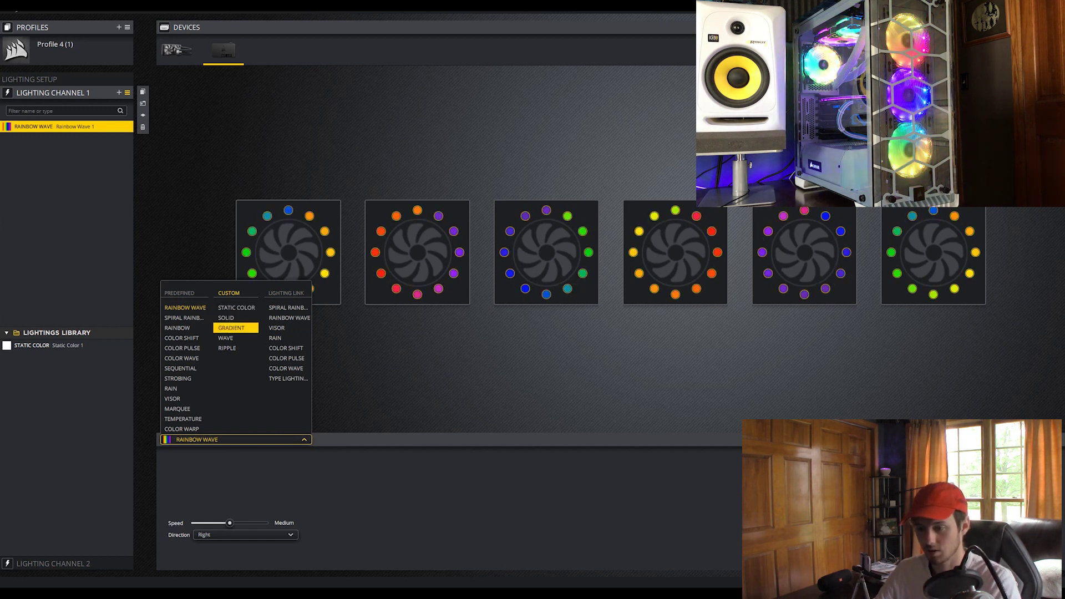
pyautogui.click(235, 307)
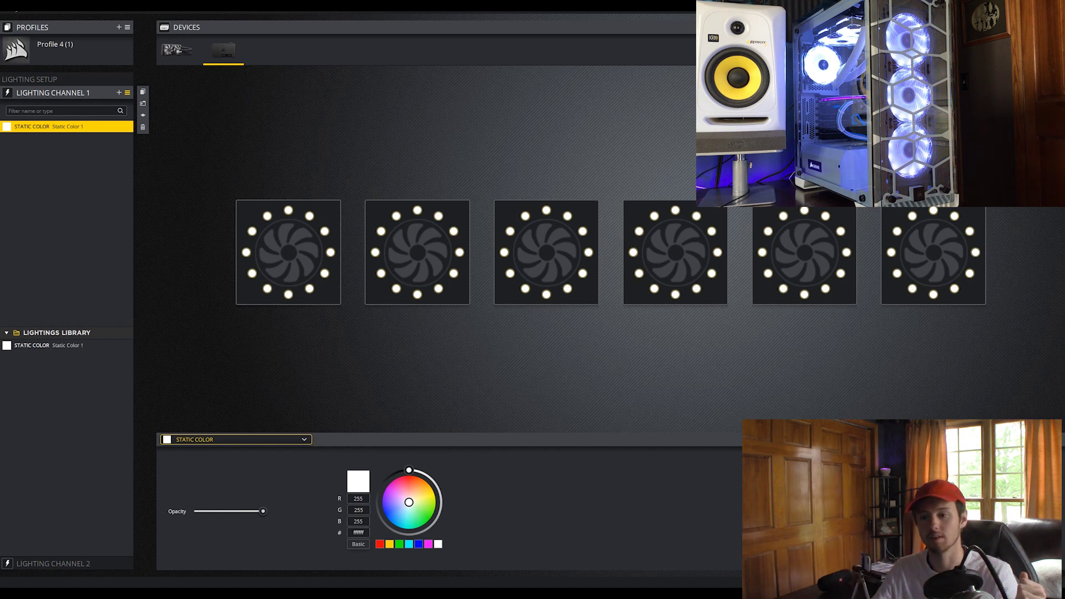
# Add another effect to Lighting Channel 1 as a Static Color and delete the duplicate Static Color 2 (1)
pyautogui.click(119, 92)
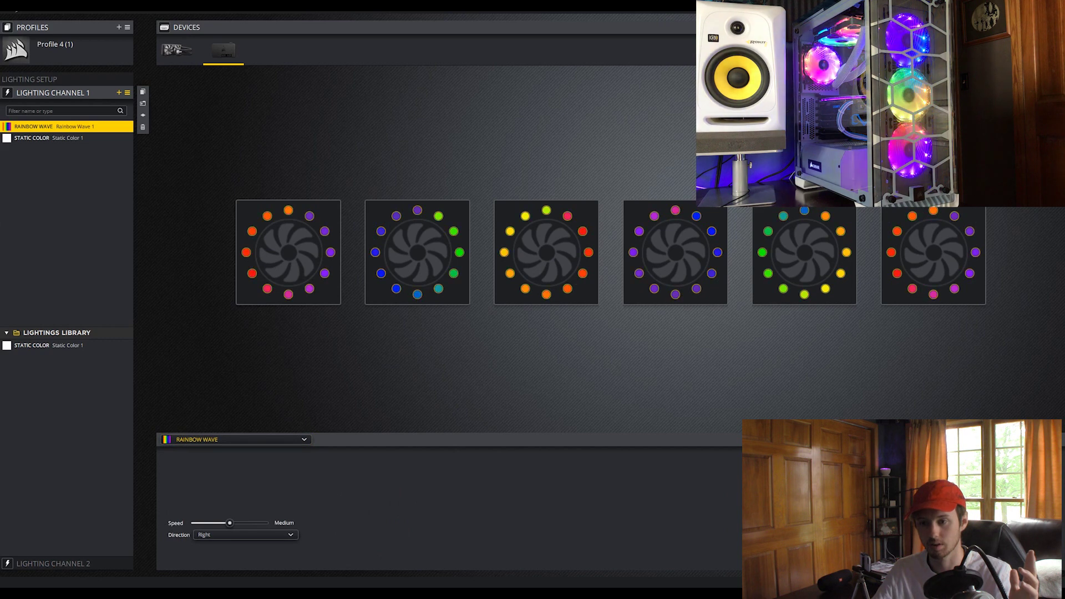
pyautogui.click(236, 439)
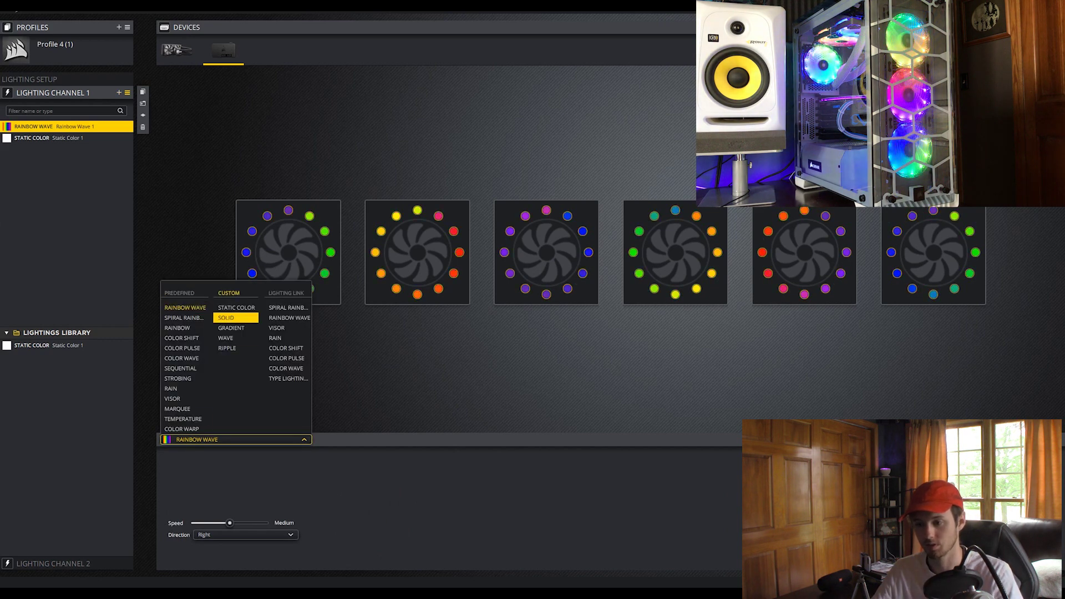
pyautogui.click(233, 311)
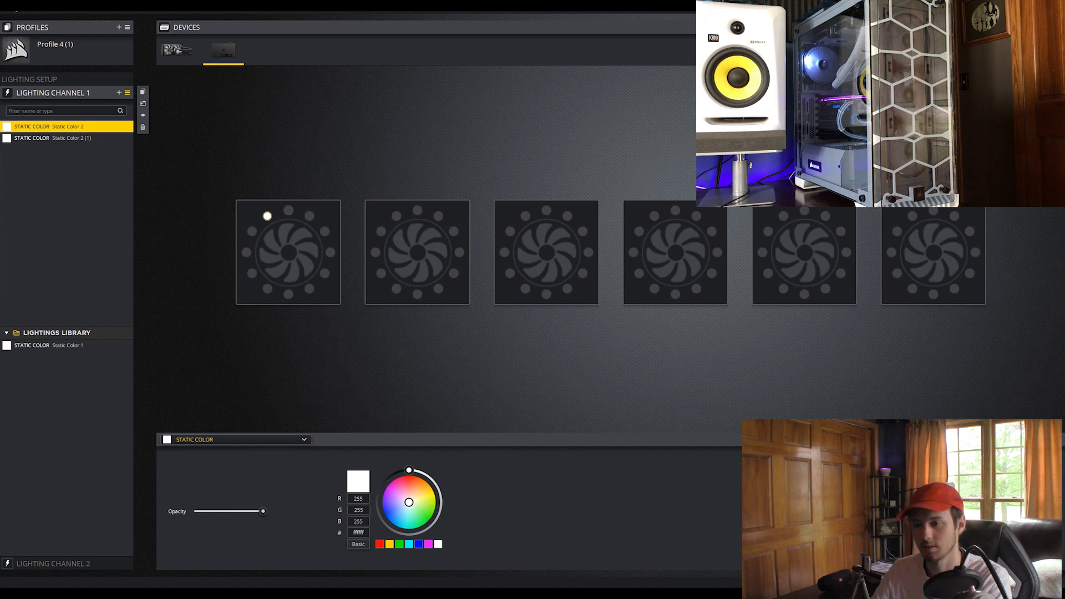
pyautogui.click(125, 138)
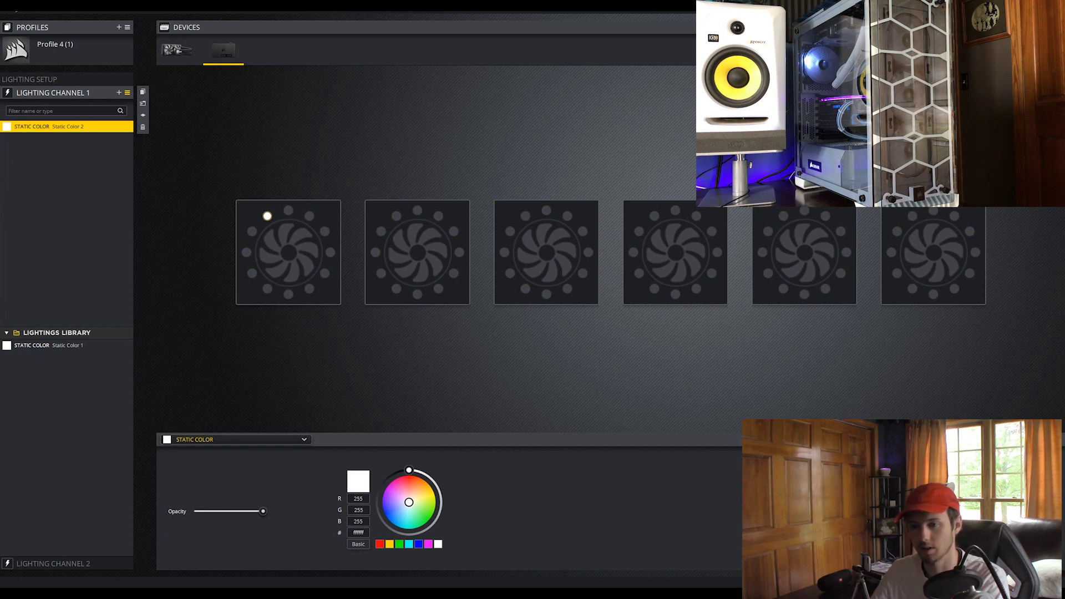
# Assign the white Static Color 2 to the two LEDs flanking the top and the two flanking the bottom on the first three fans
pyautogui.click(310, 216)
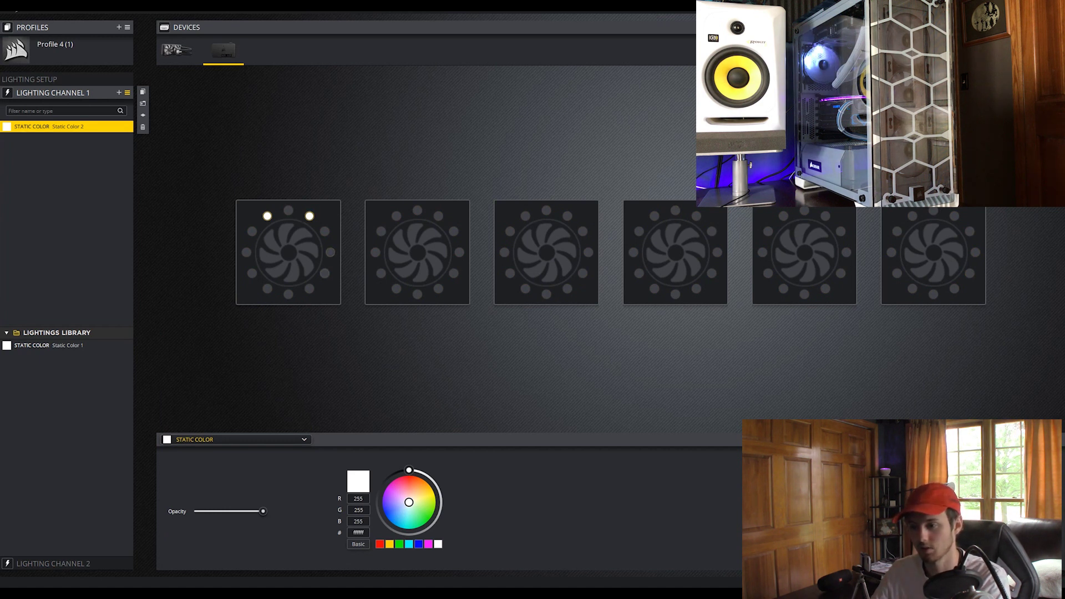
pyautogui.click(324, 273)
pyautogui.click(251, 273)
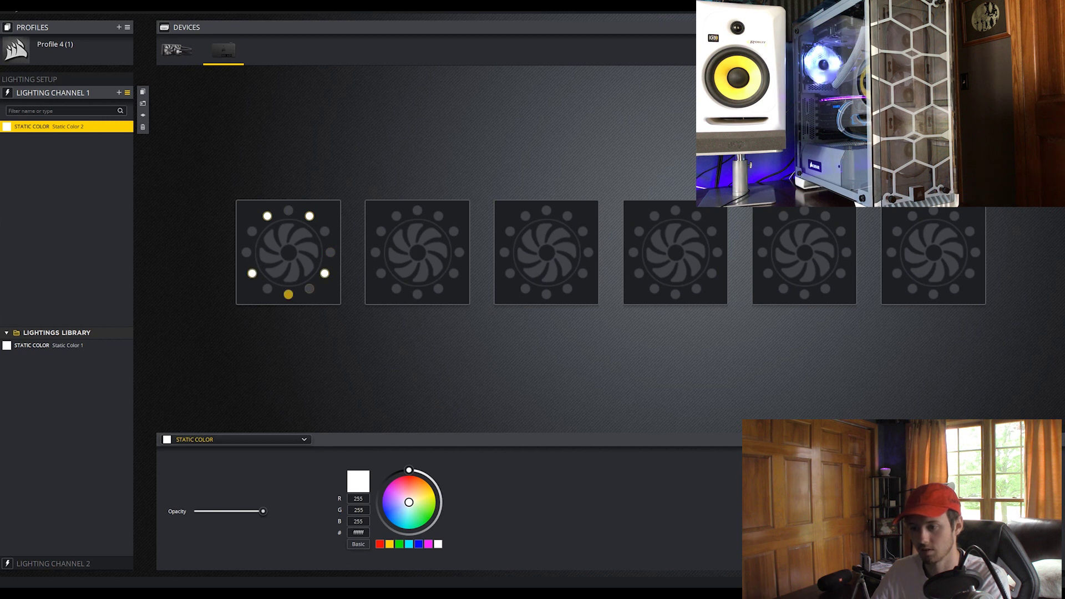
pyautogui.click(251, 273)
pyautogui.click(309, 288)
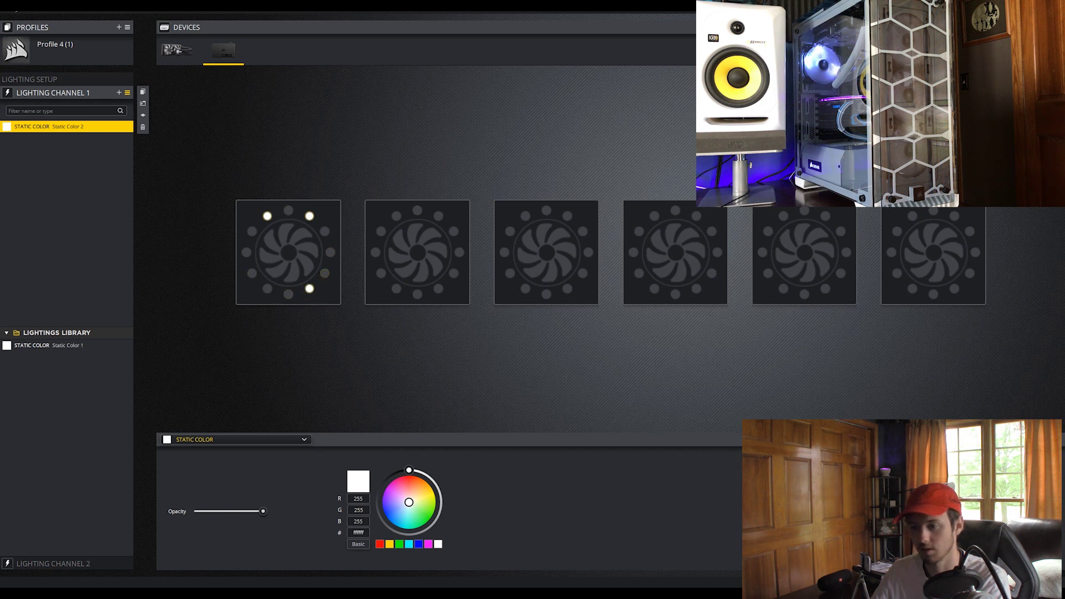
pyautogui.click(267, 288)
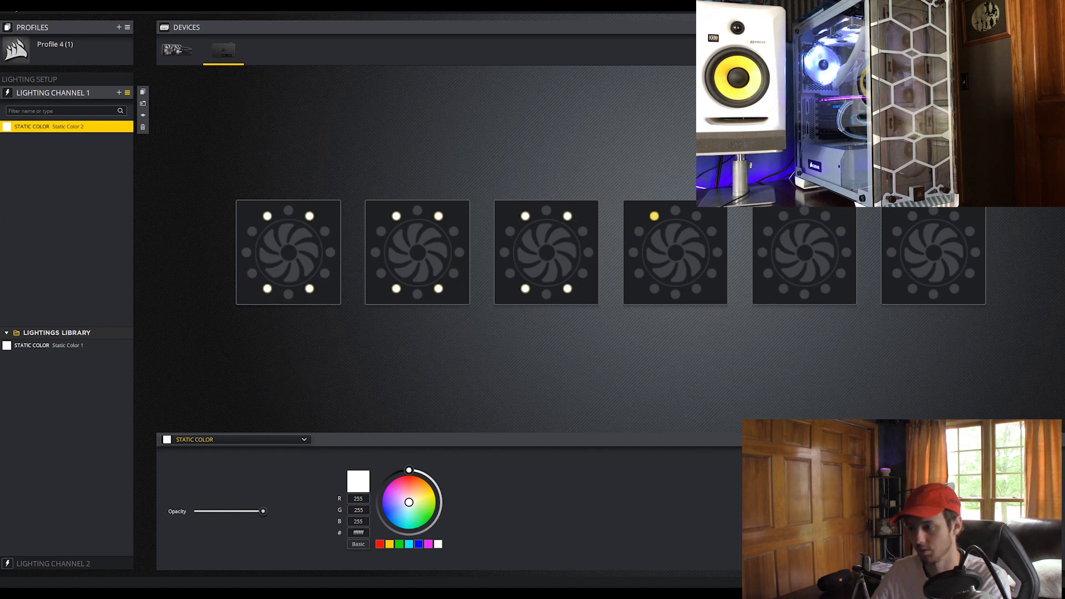
# Assign the same four-LED white pattern of Static Color 2 to the fourth, fifth and sixth fans
pyautogui.click(697, 215)
pyautogui.click(697, 289)
pyautogui.click(654, 288)
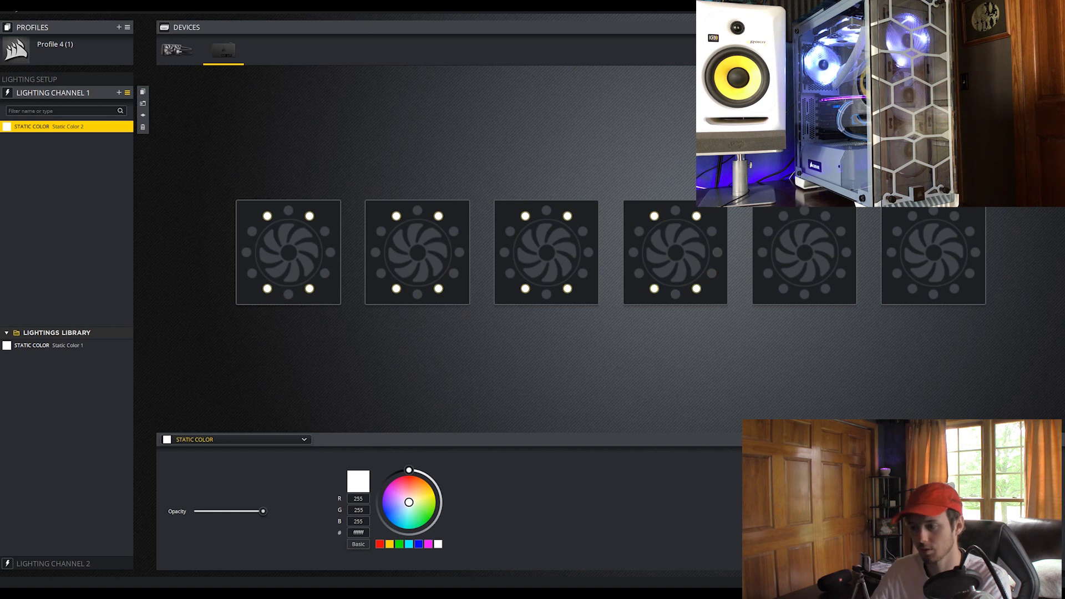
pyautogui.click(783, 215)
pyautogui.click(825, 215)
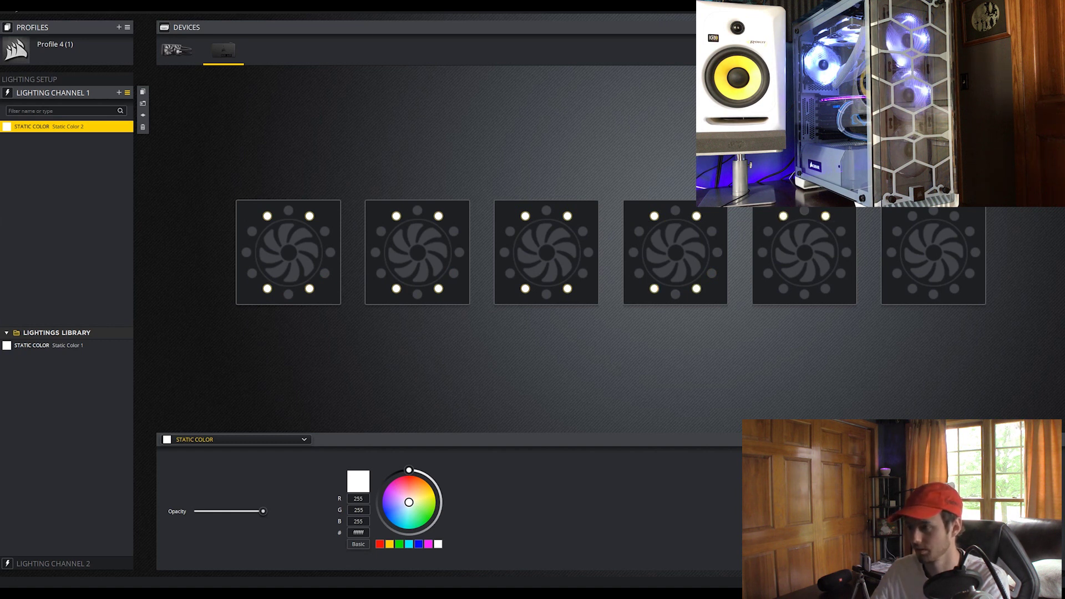
pyautogui.click(825, 288)
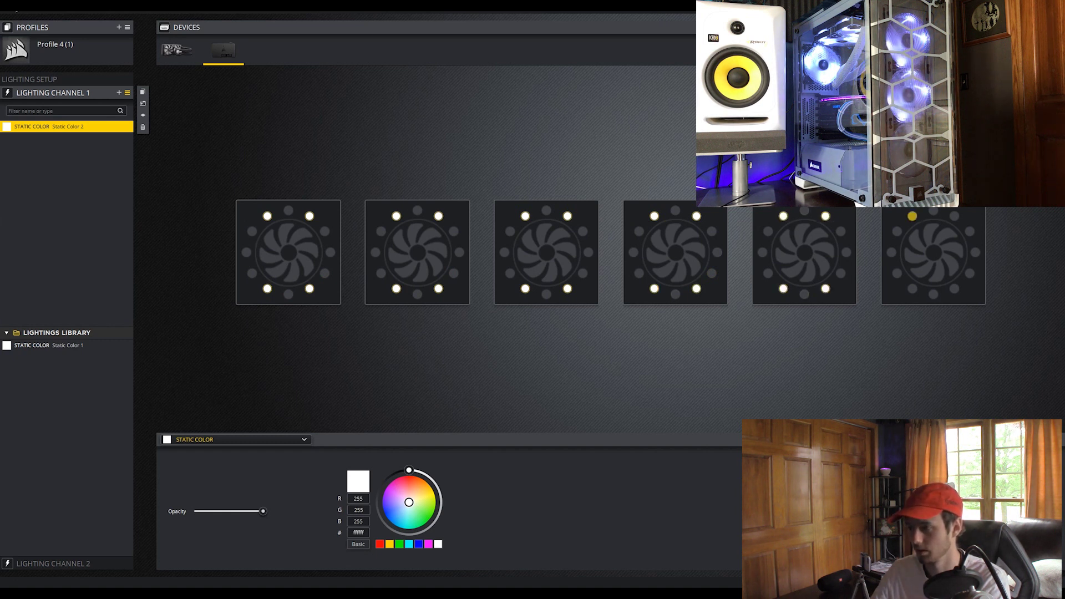
pyautogui.click(912, 216)
pyautogui.click(954, 289)
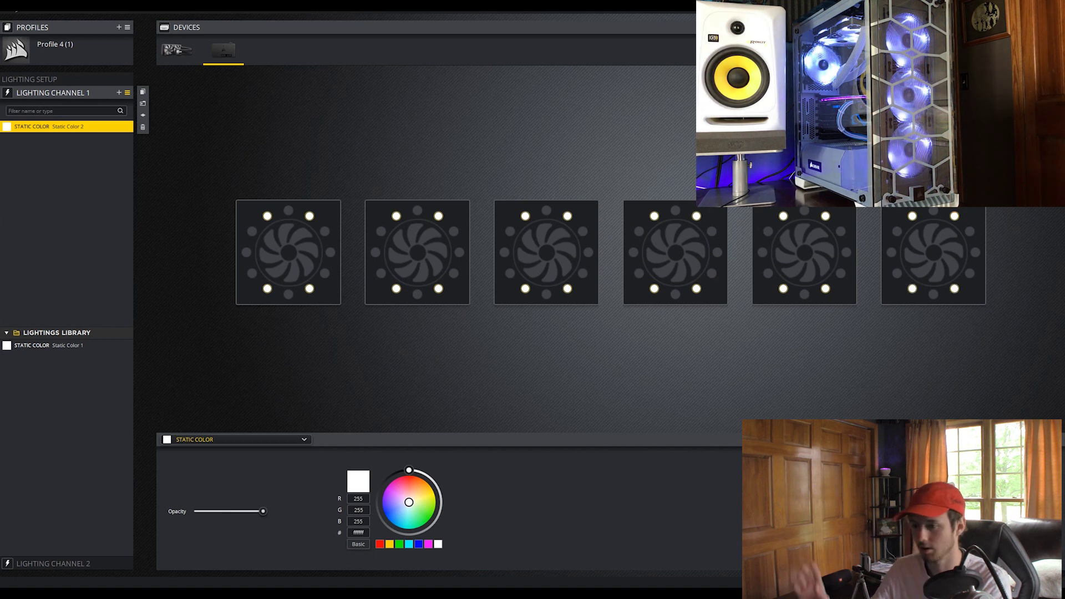
# Add a second effect layer above the white one on Lighting Channel 1 and make it a Static Color
pyautogui.click(118, 93)
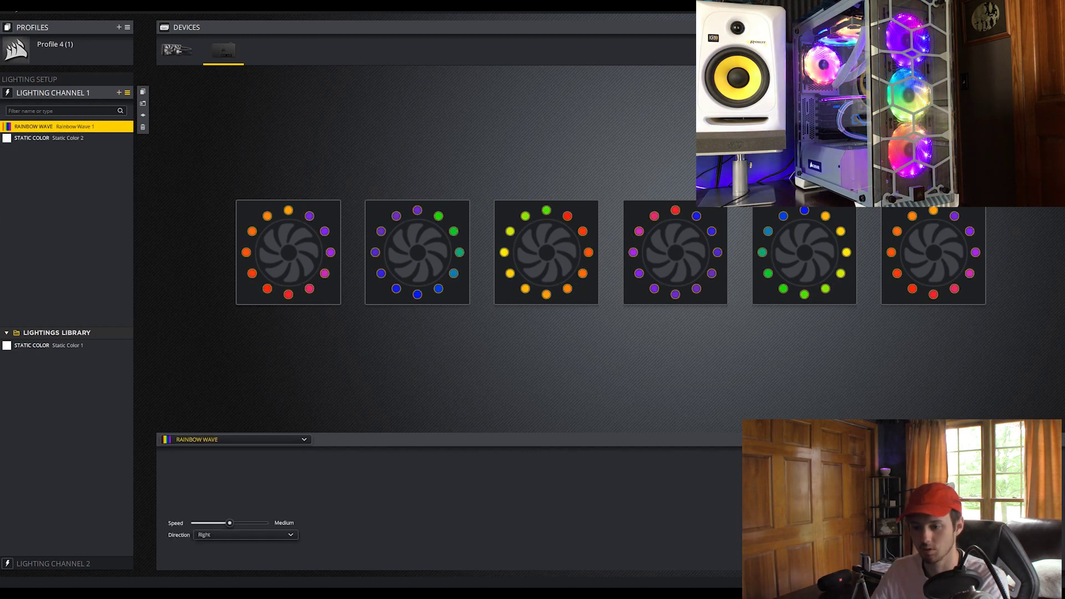
pyautogui.click(236, 439)
pyautogui.click(236, 307)
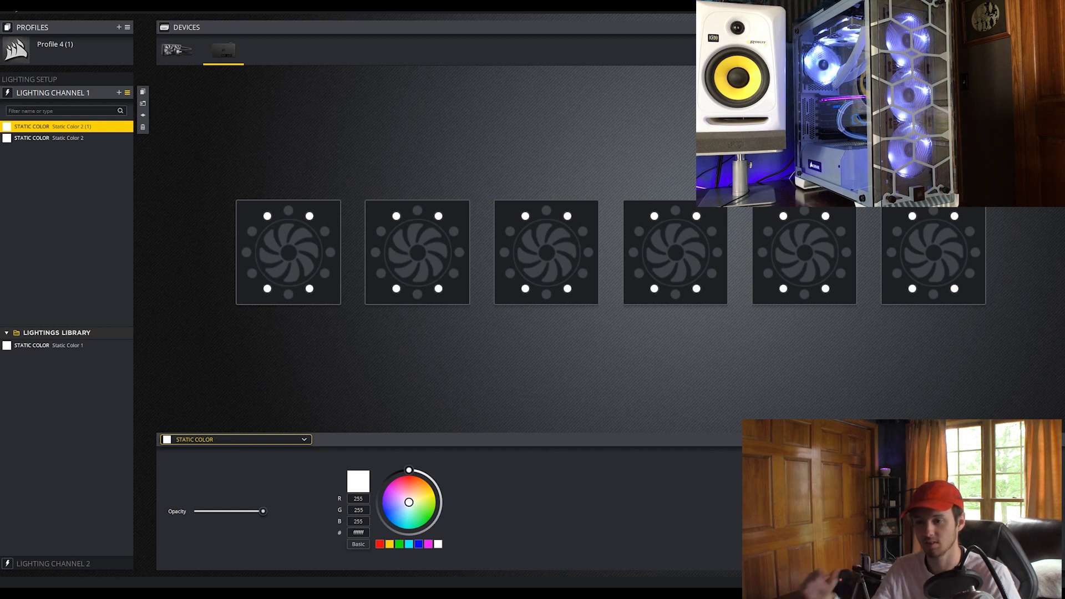
# Select the new Static Color 2 (1) layer and change its color to red
pyautogui.click(67, 138)
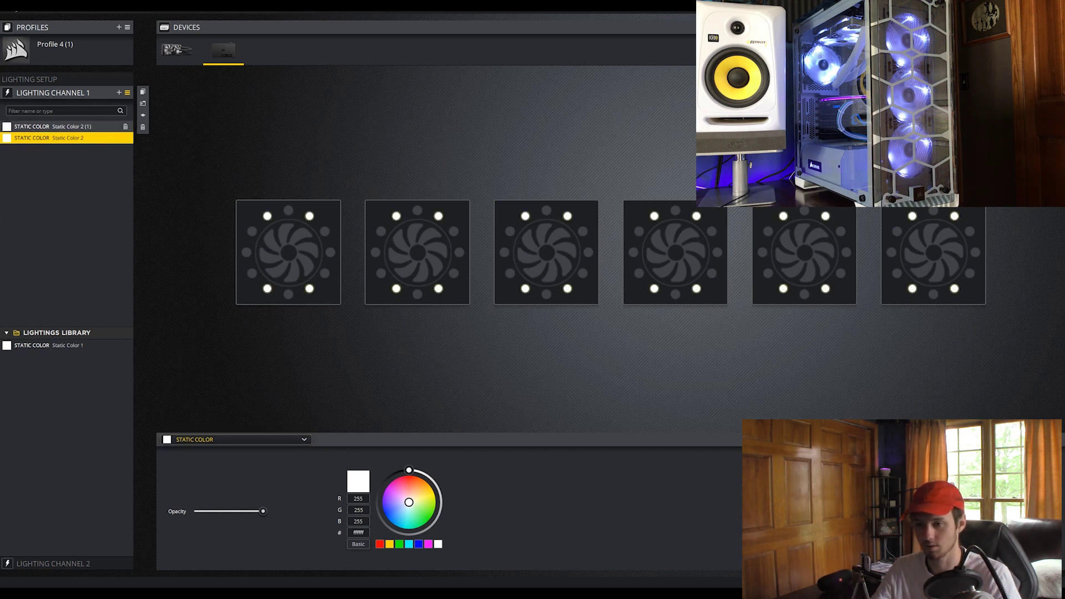
pyautogui.click(67, 126)
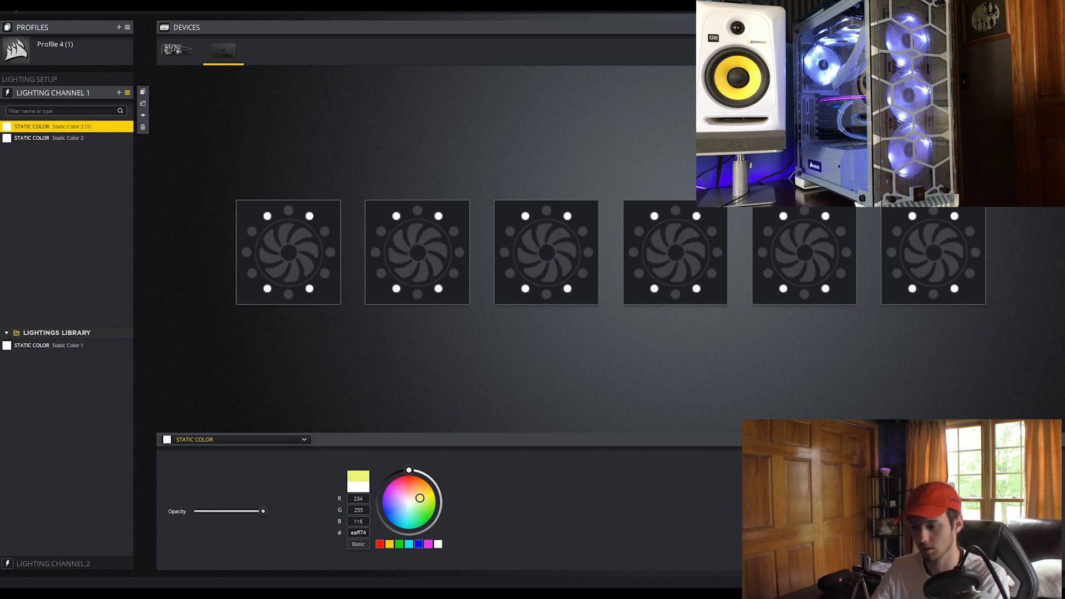
pyautogui.moveTo(420, 498); pyautogui.dragTo(404, 481)
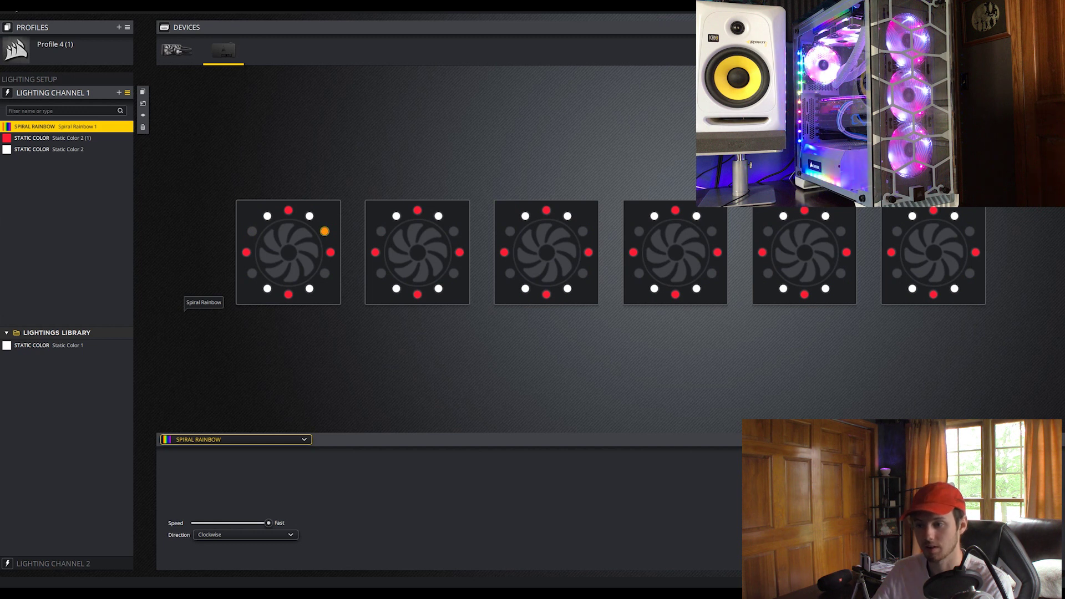
# Change the effect of the red Static Color 2 (1) layer to Rain
pyautogui.click(236, 439)
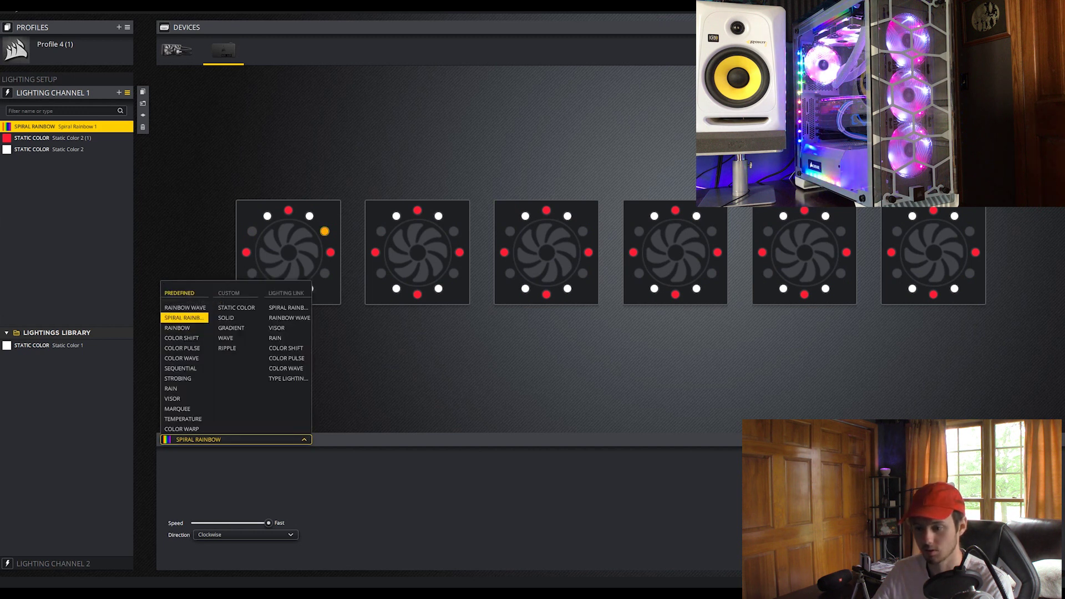
pyautogui.click(235, 439)
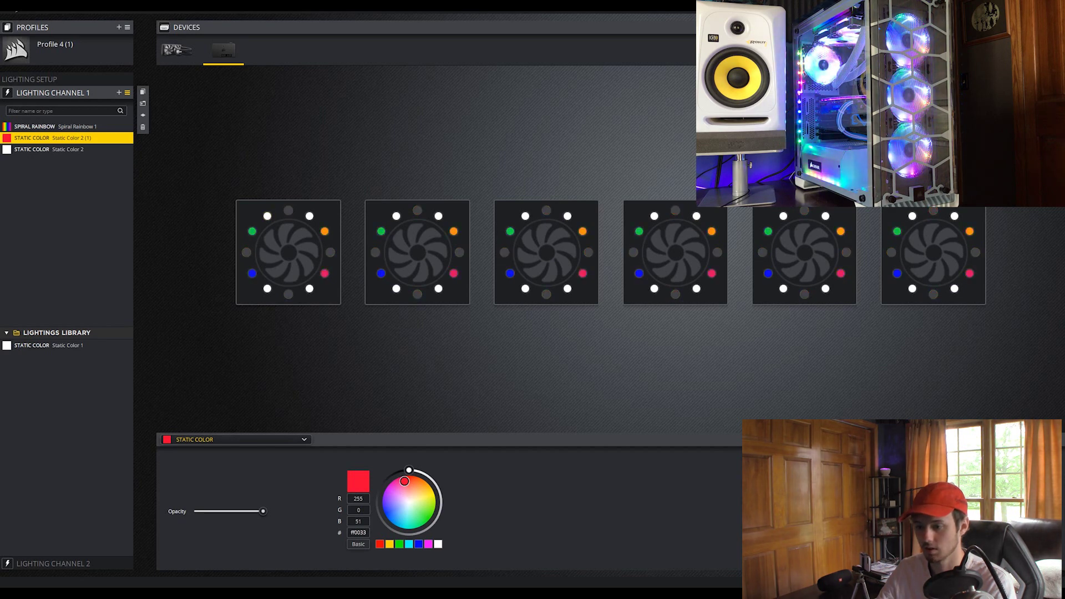
pyautogui.click(194, 439)
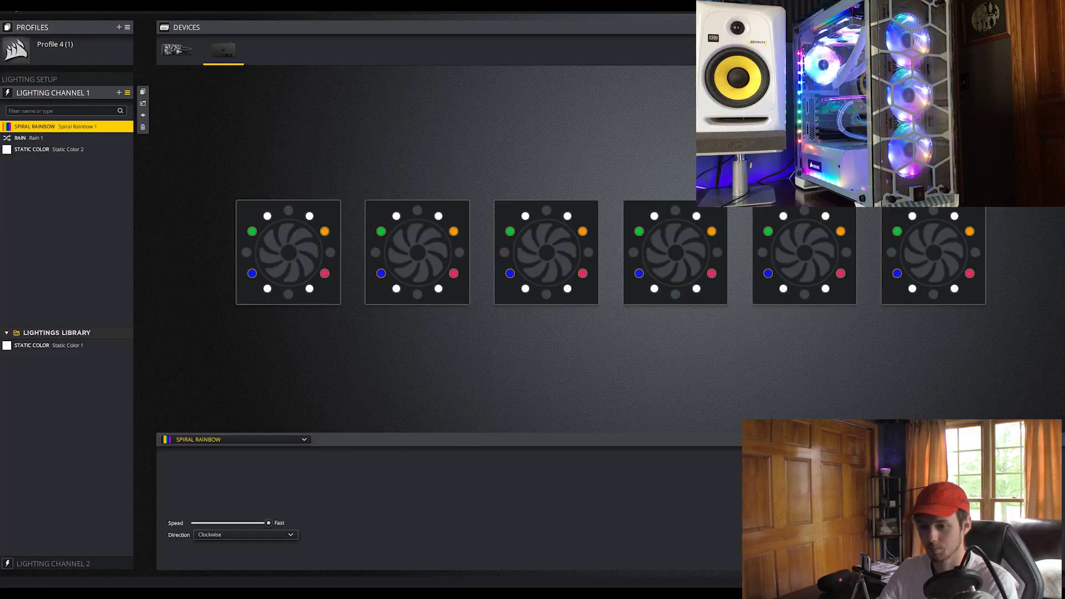
# Add a new effect layer above Spiral Rainbow on Lighting Channel 1 and make it a Visor
pyautogui.click(118, 93)
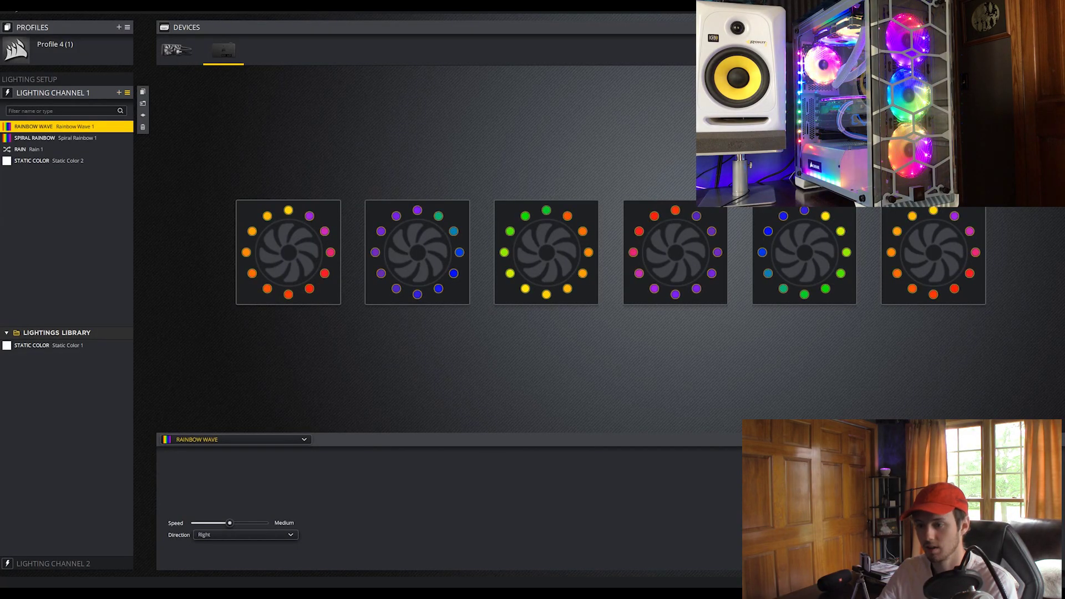
pyautogui.click(235, 439)
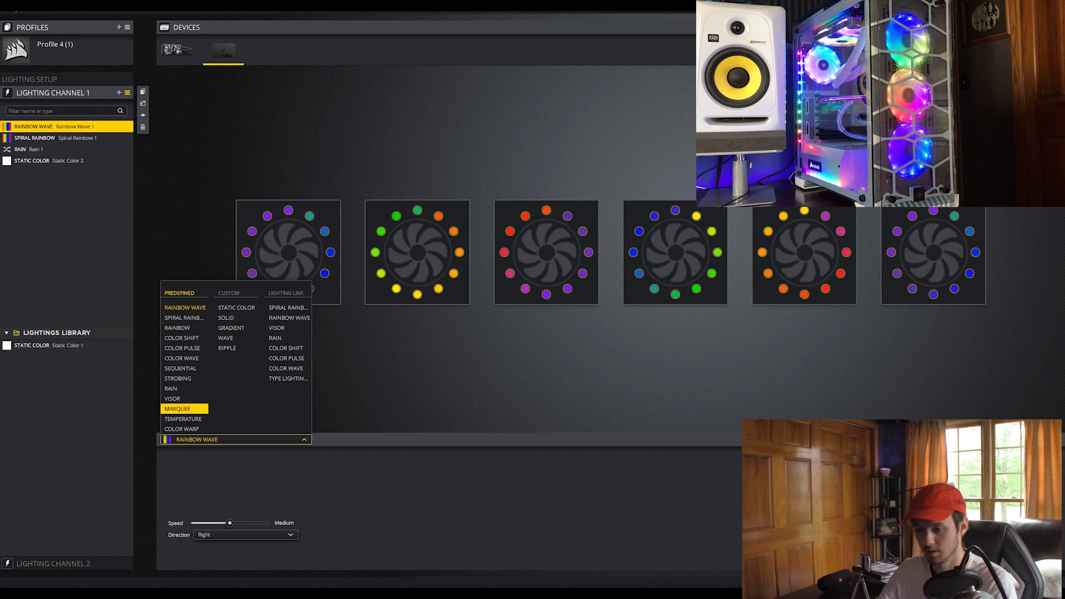
pyautogui.click(178, 398)
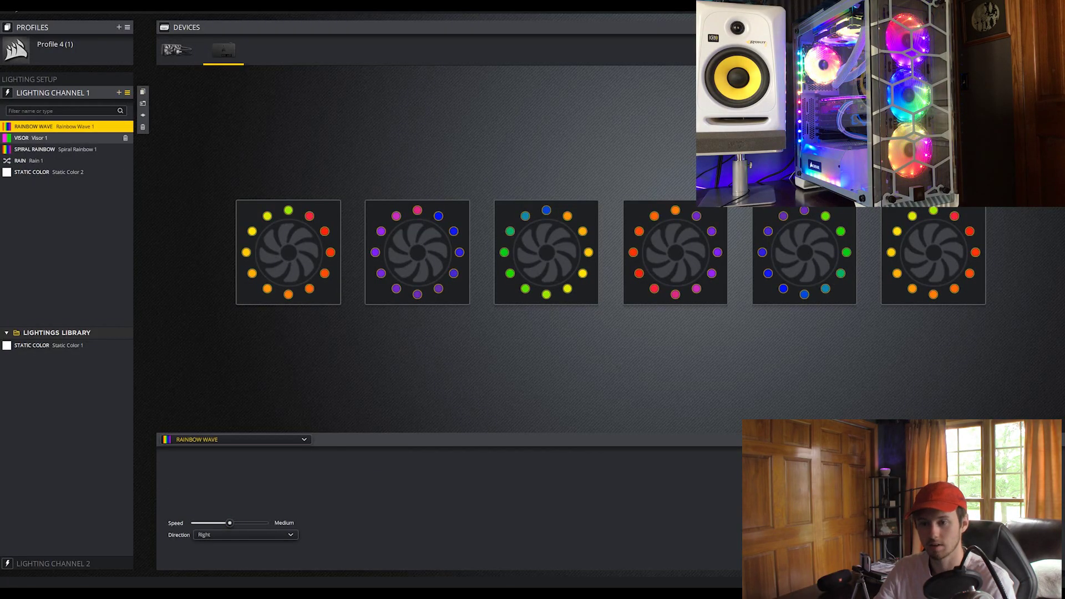
# Try the Marquee and Rain effects on the layer above Visor and change it to Static Color
pyautogui.click(235, 439)
pyautogui.click(177, 408)
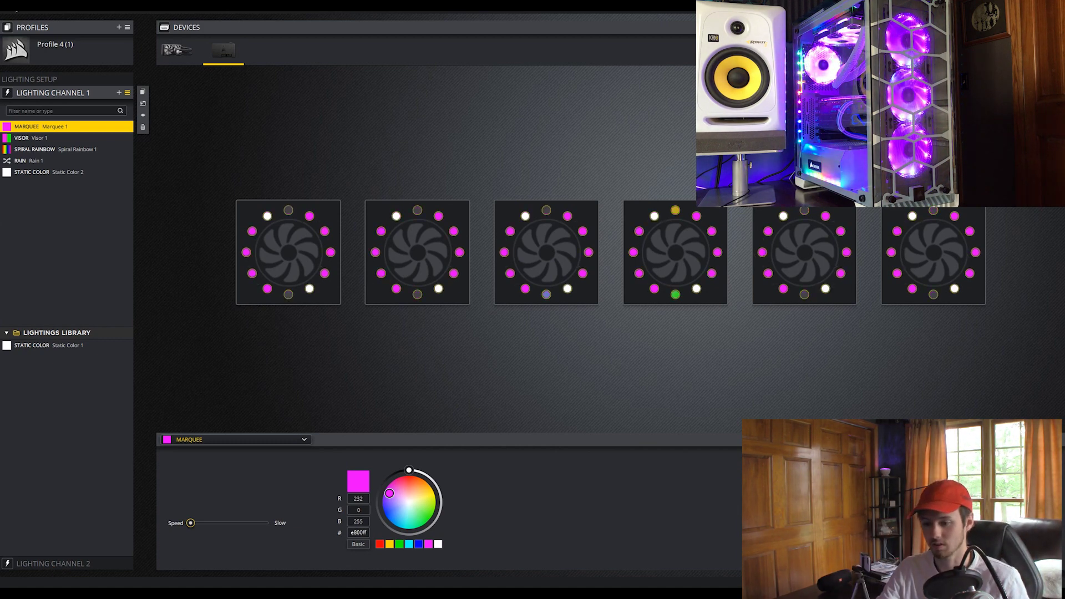
pyautogui.click(235, 439)
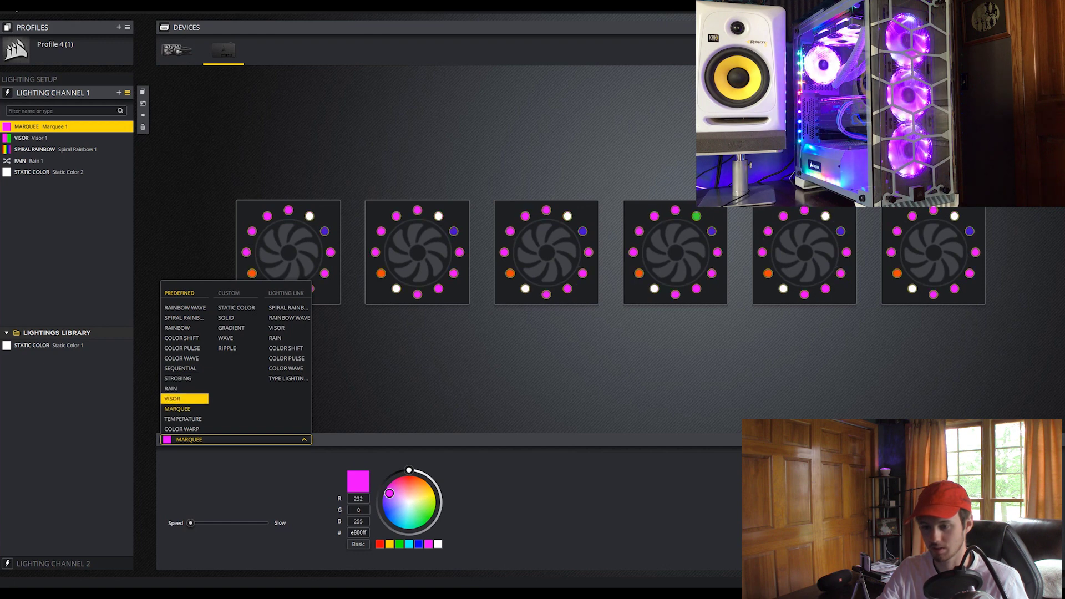
pyautogui.click(184, 388)
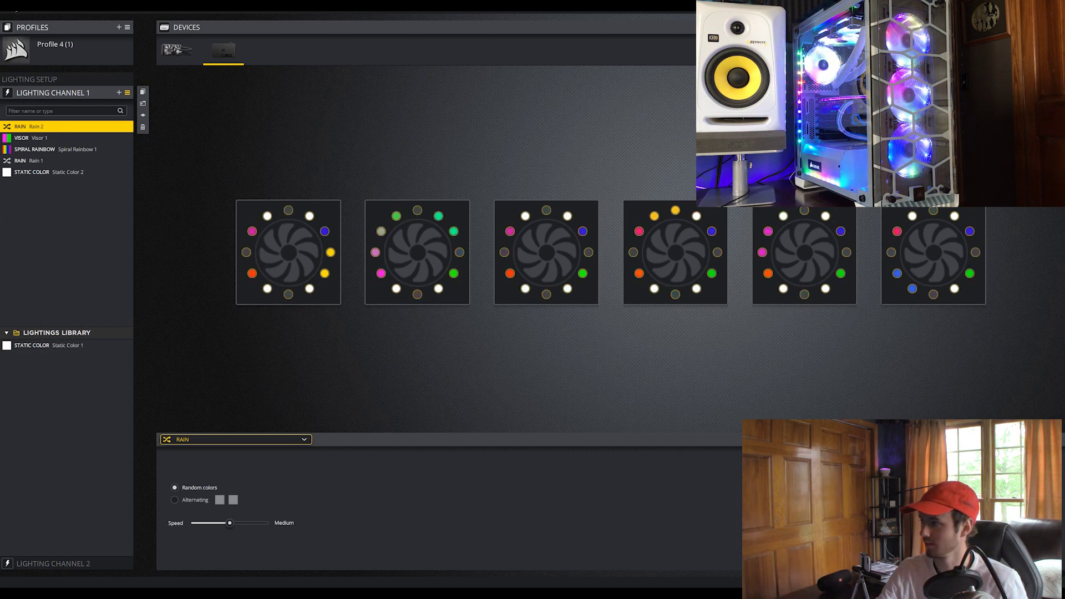
pyautogui.click(236, 439)
pyautogui.click(238, 309)
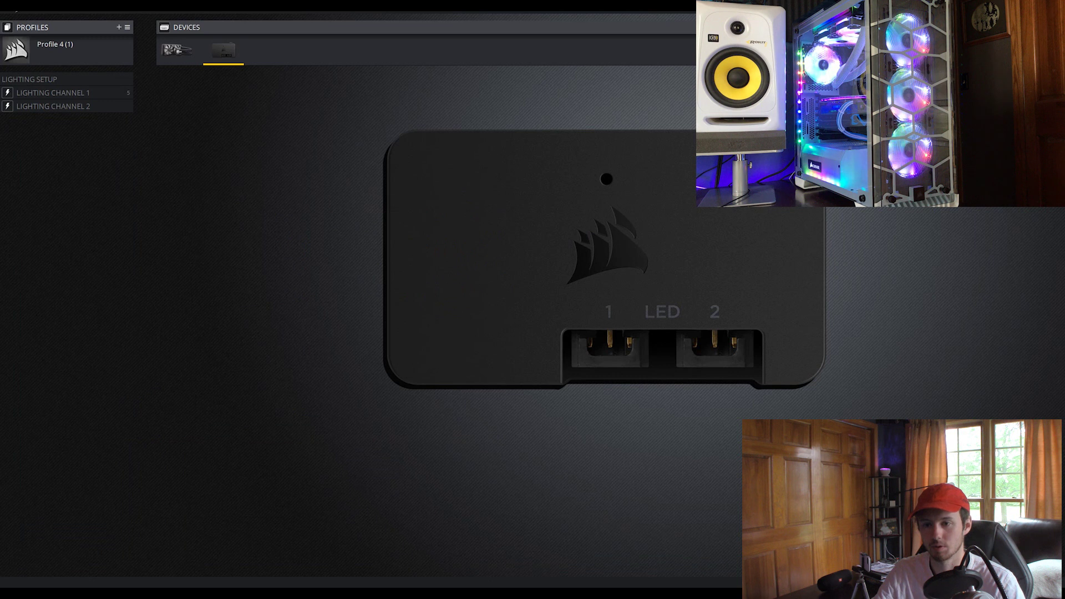
# Rename the Profile 4 (1) profile as "crazy rain spiral rainbow"
pyautogui.click(127, 27)
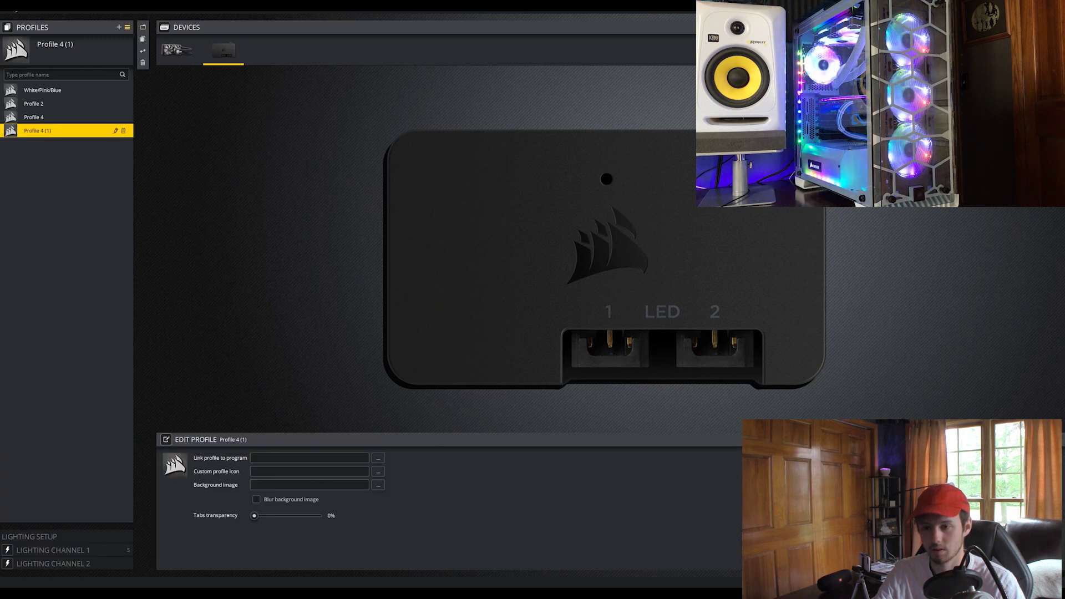
pyautogui.click(116, 130)
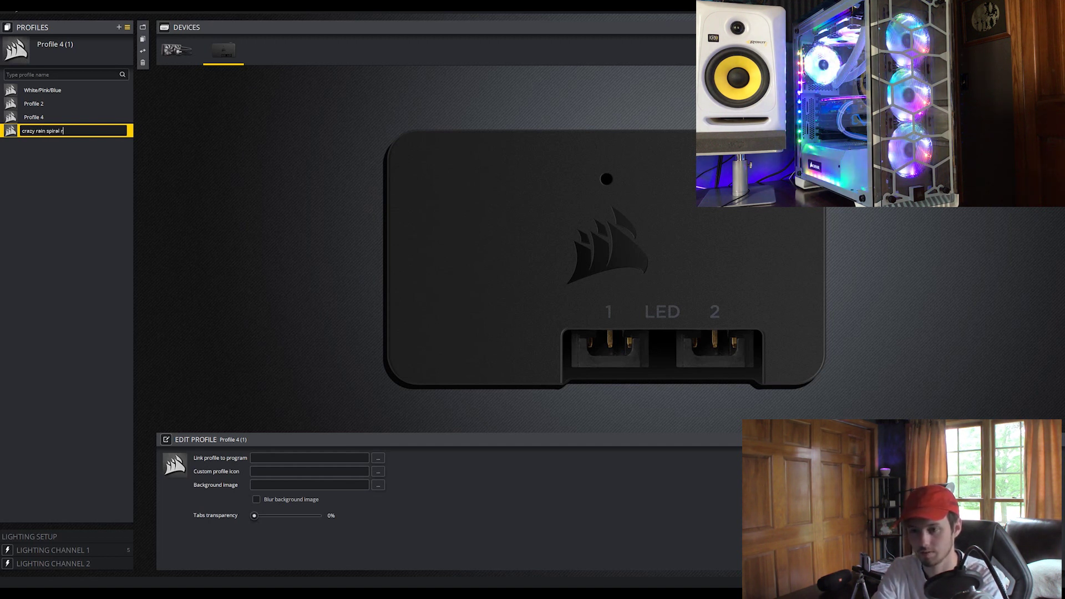
pyautogui.write('w')
pyautogui.press('Return')
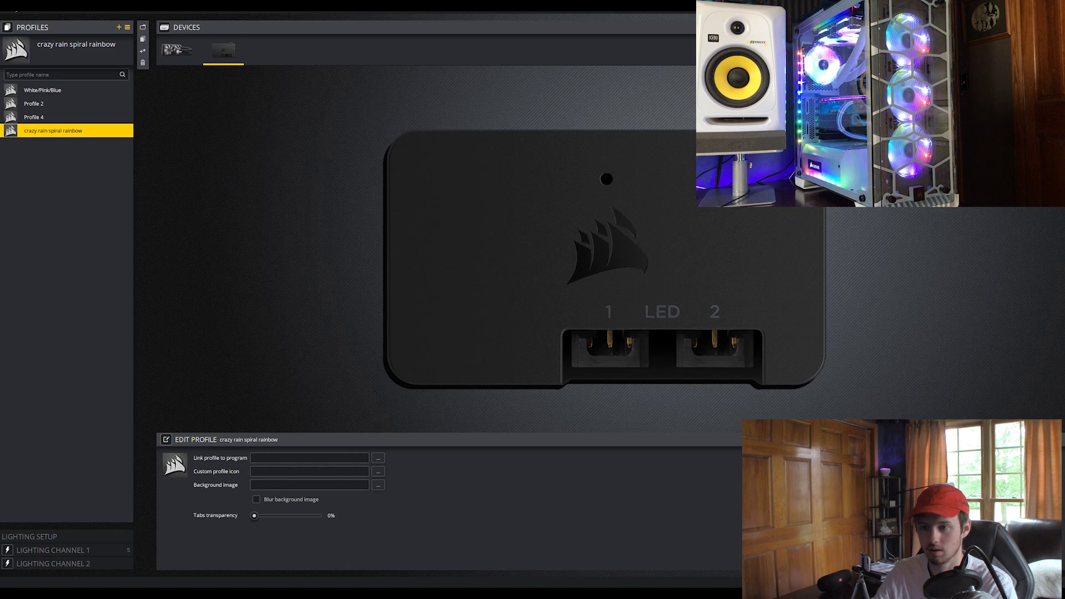
# Create a new profile and add a white Static Color layer to its Lighting Channel 1
pyautogui.click(119, 27)
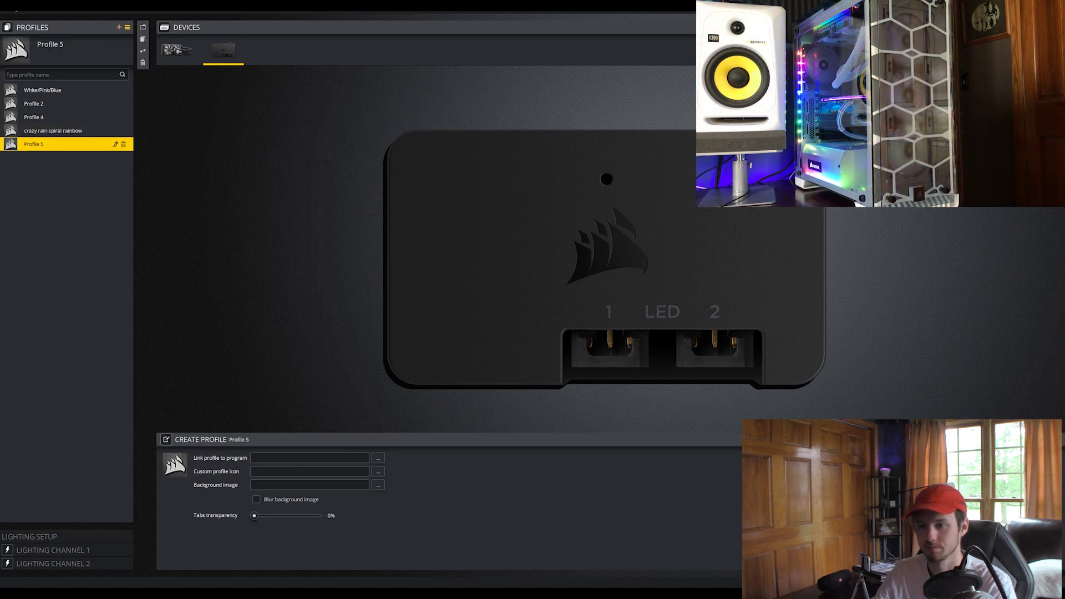
pyautogui.click(53, 550)
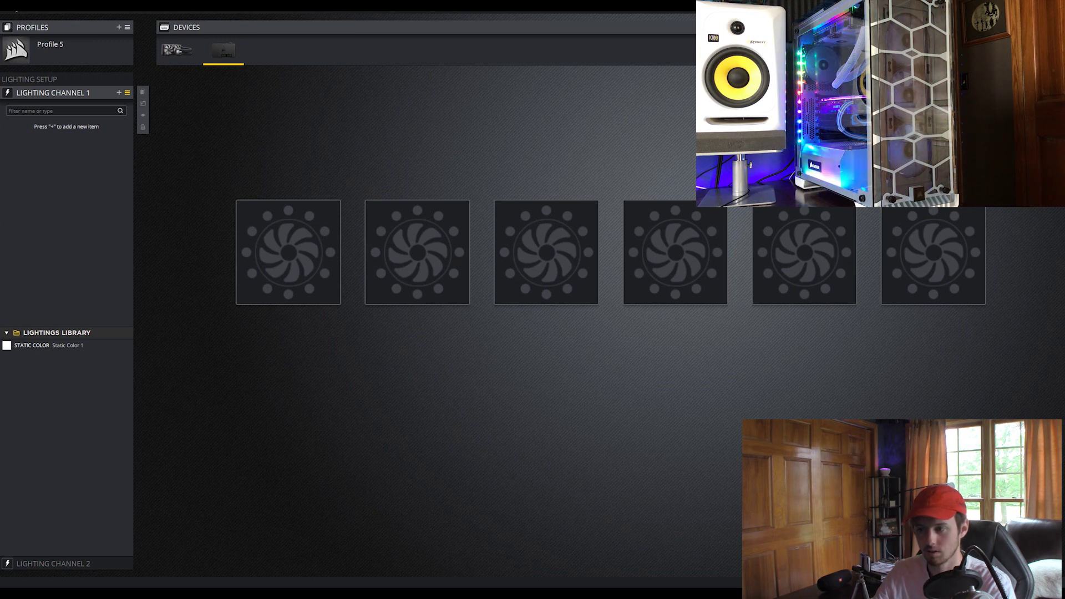
pyautogui.click(118, 93)
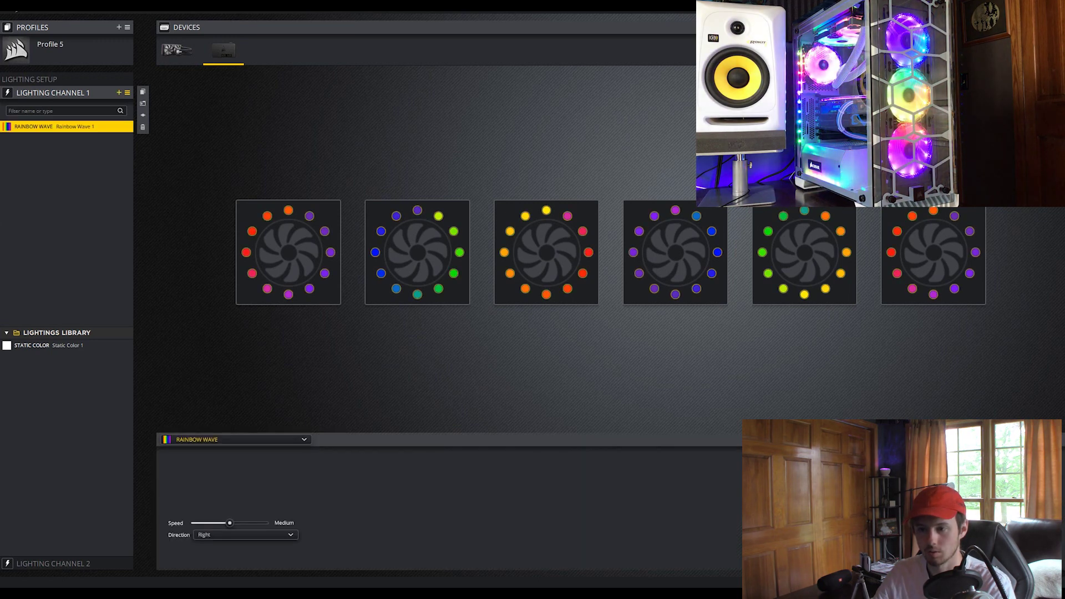
pyautogui.click(235, 439)
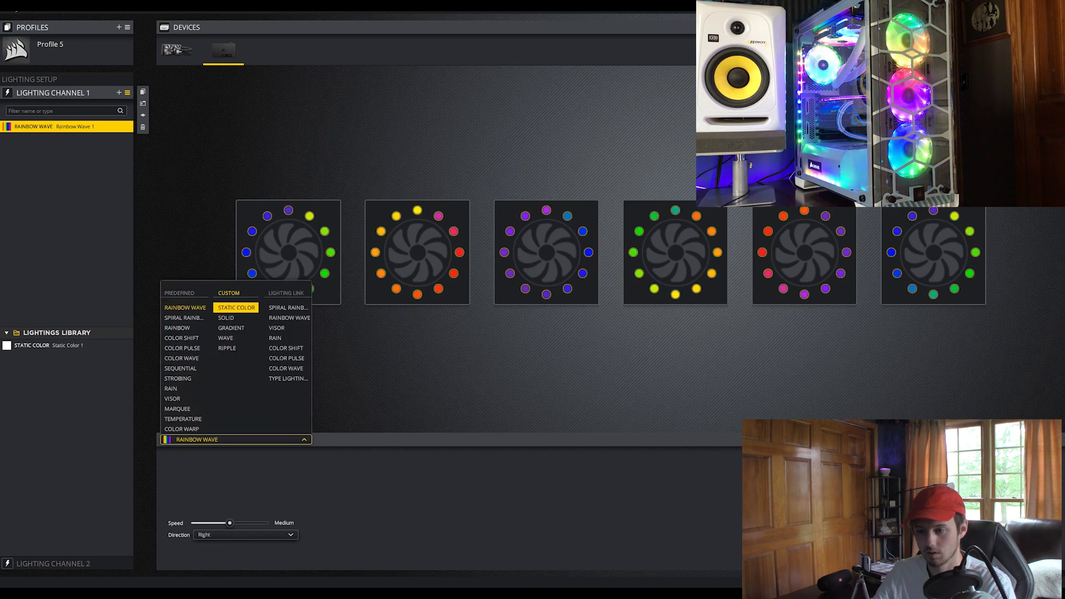
pyautogui.click(230, 307)
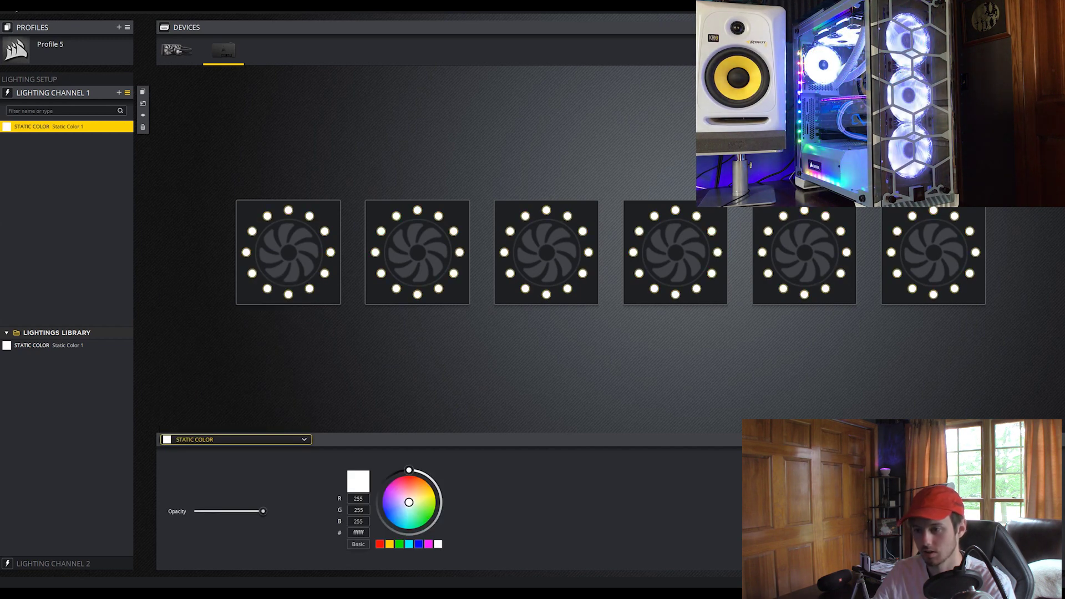
# Assign the white Static Color 1 layer to only the top LED of all six fans
pyautogui.click(289, 210)
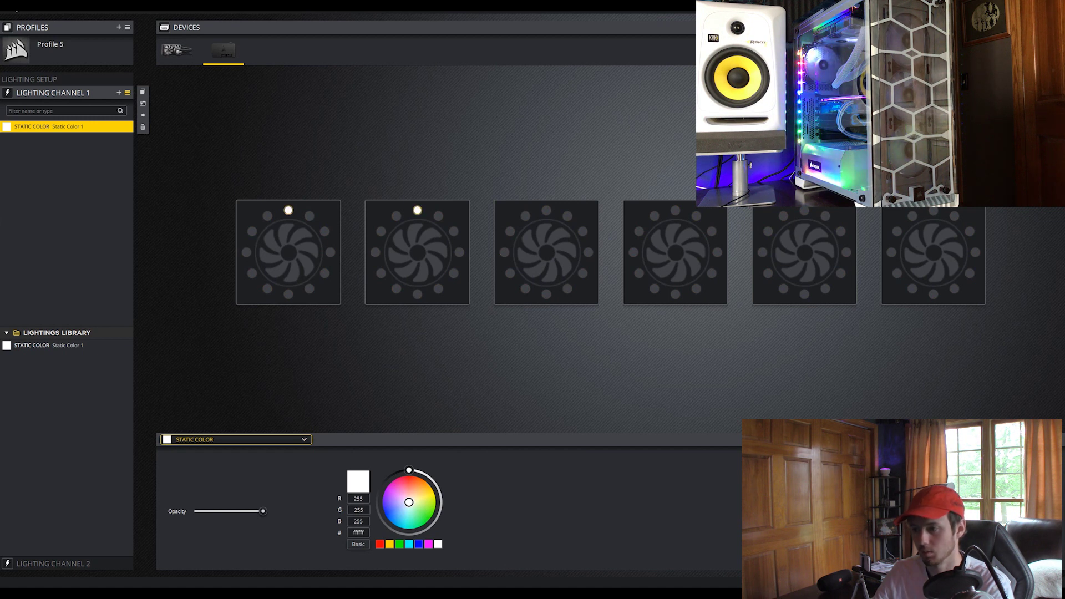
pyautogui.click(933, 210)
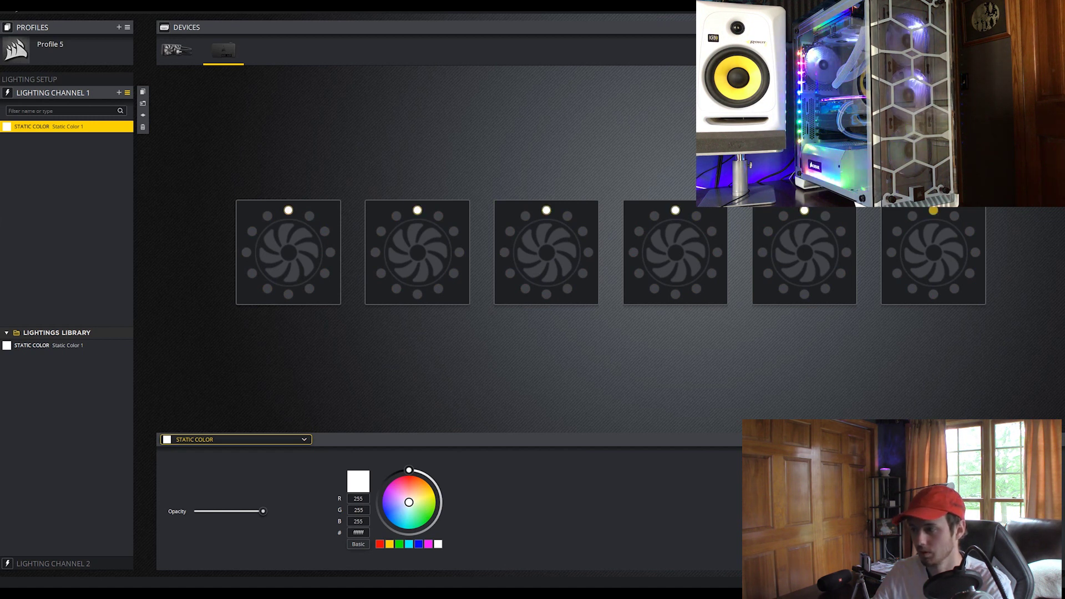
# Add a second Static Color layer above Static Color 1 on Lighting Channel 1
pyautogui.click(118, 93)
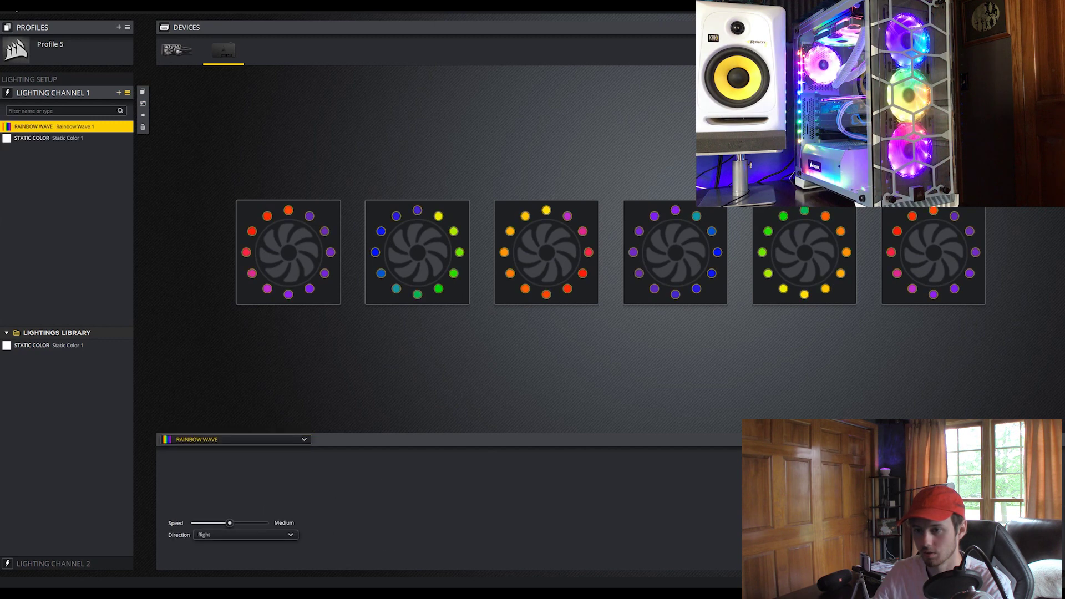
pyautogui.click(236, 439)
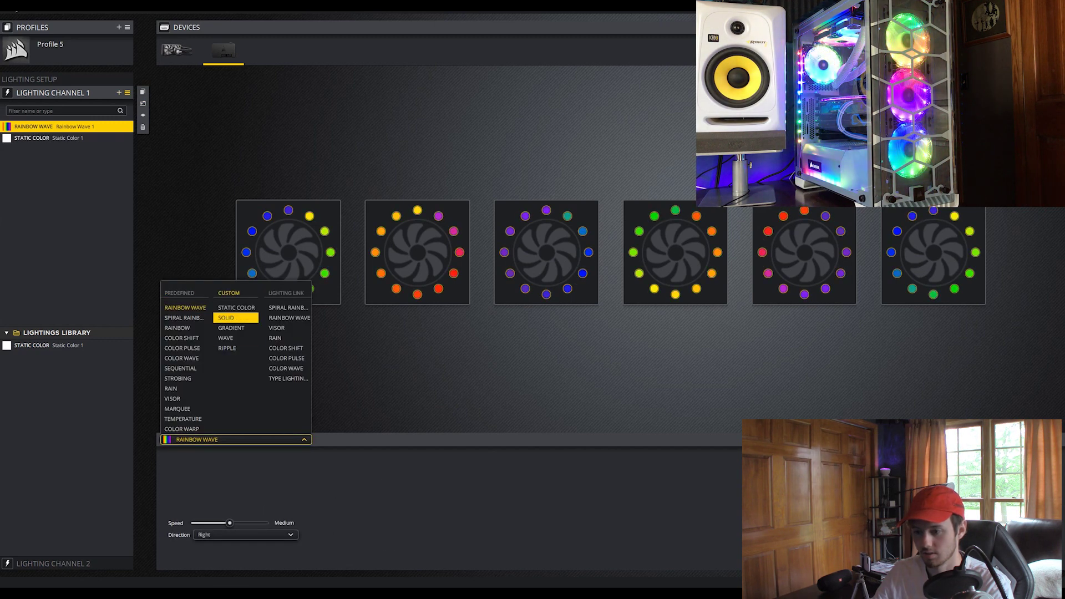
pyautogui.click(236, 307)
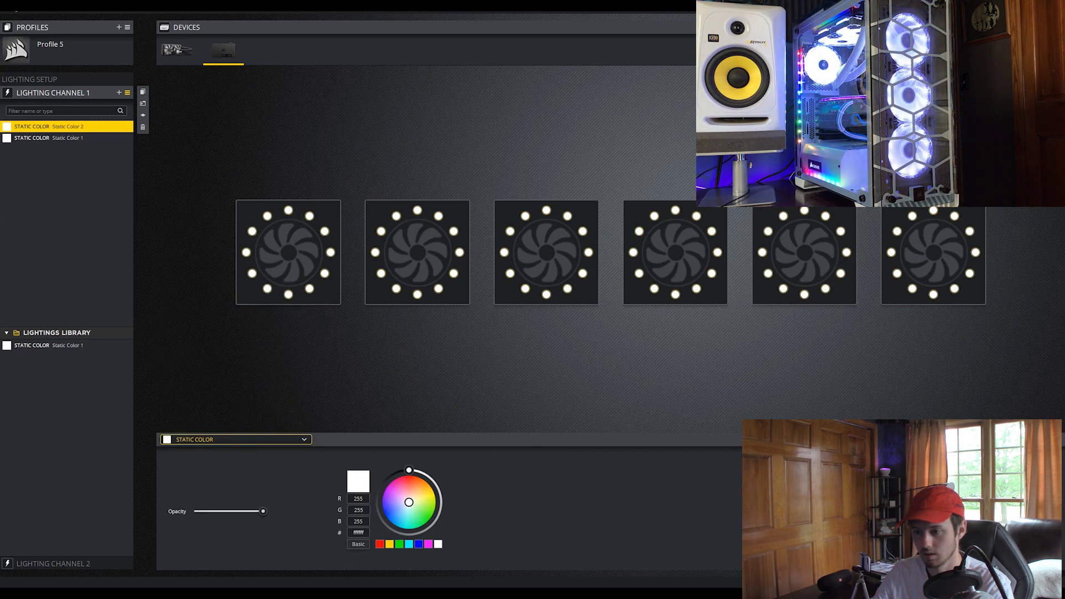
pyautogui.press('Escape')
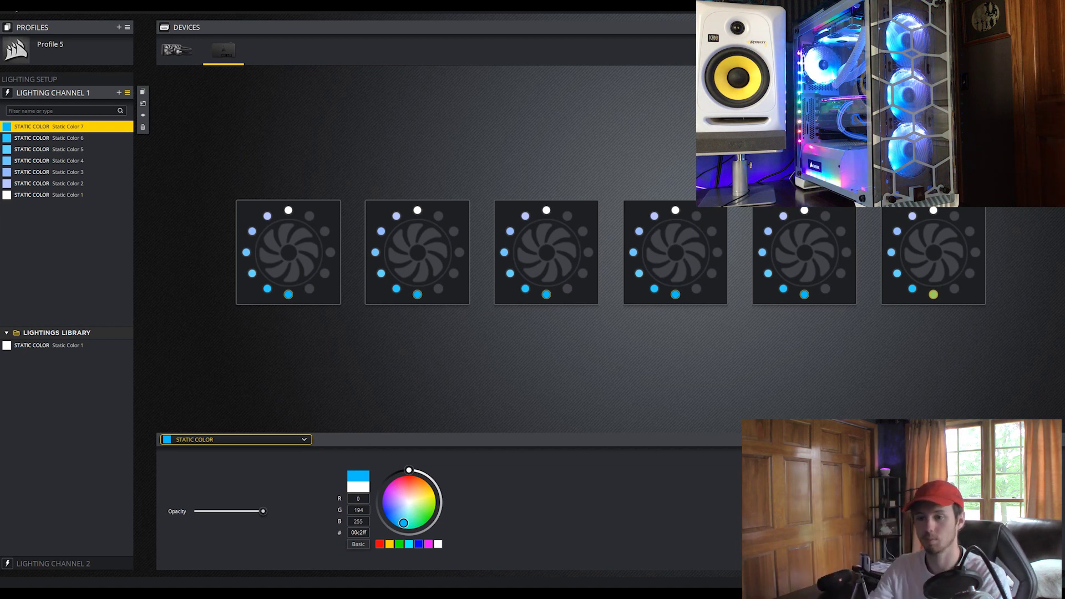
# Add a Spiral Rainbow layer above the blue Static Color layers on Lighting Channel 1
pyautogui.click(118, 93)
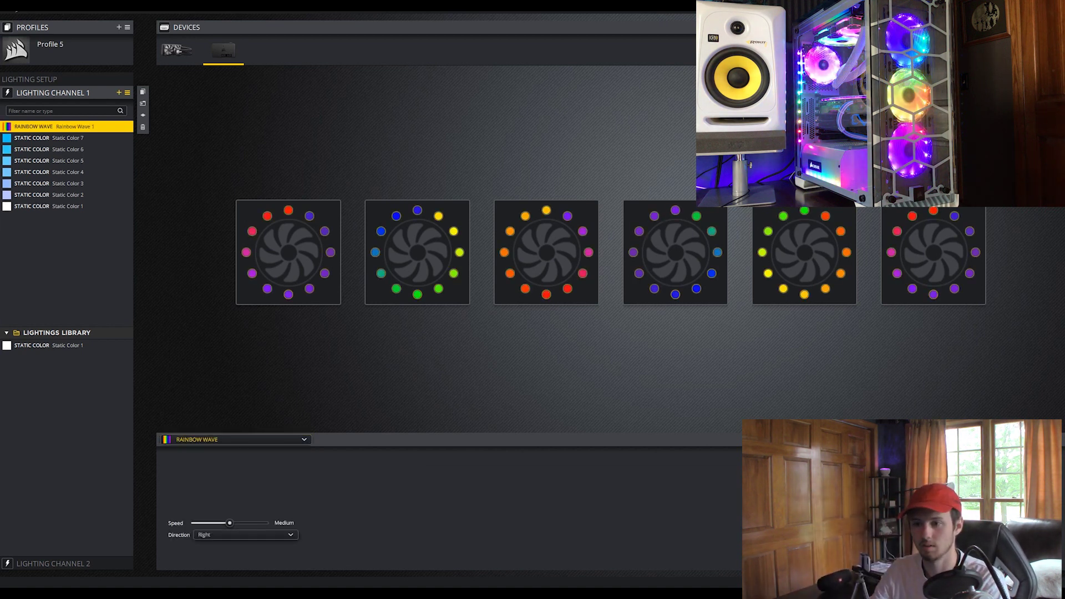
pyautogui.click(236, 439)
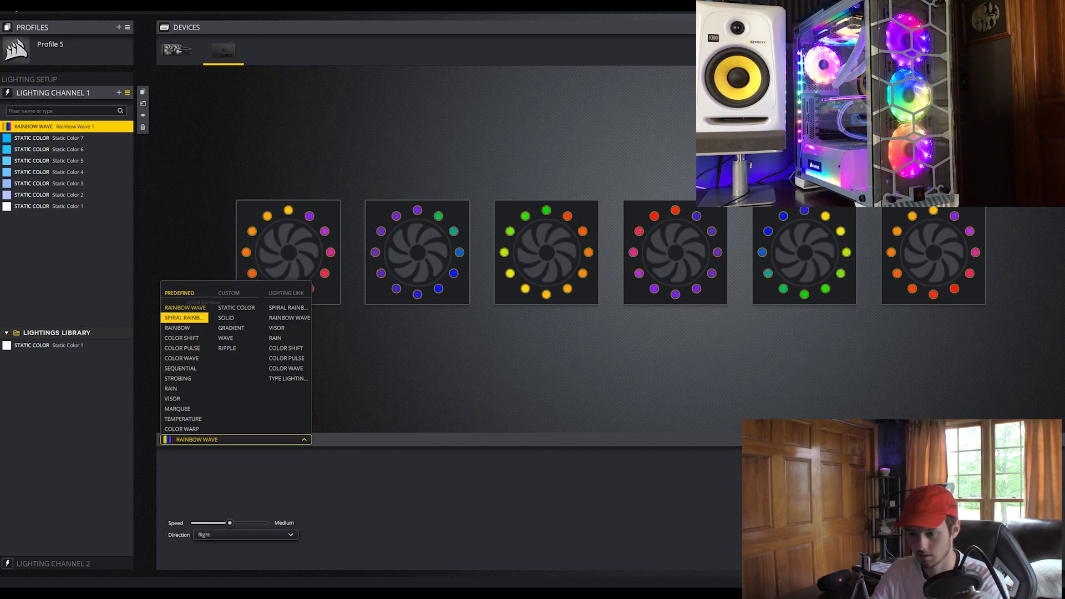
pyautogui.click(183, 317)
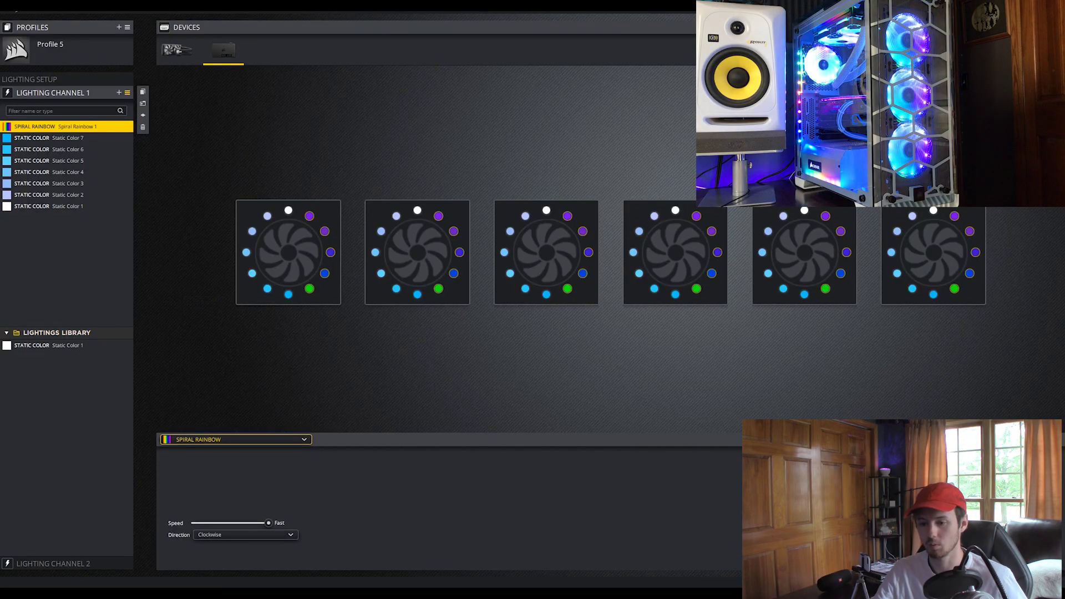
# Add a Rainbow Wave layer for the LED strips on Lighting Channel 2 and return to Lighting Channel 1
pyautogui.click(53, 564)
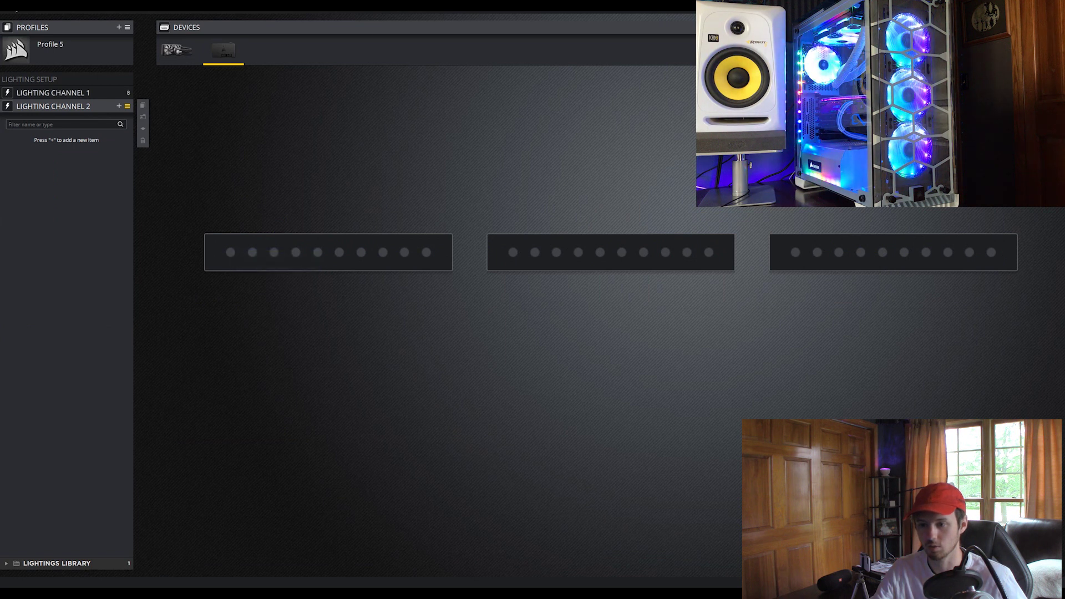
pyautogui.click(53, 106)
pyautogui.click(52, 106)
pyautogui.click(119, 106)
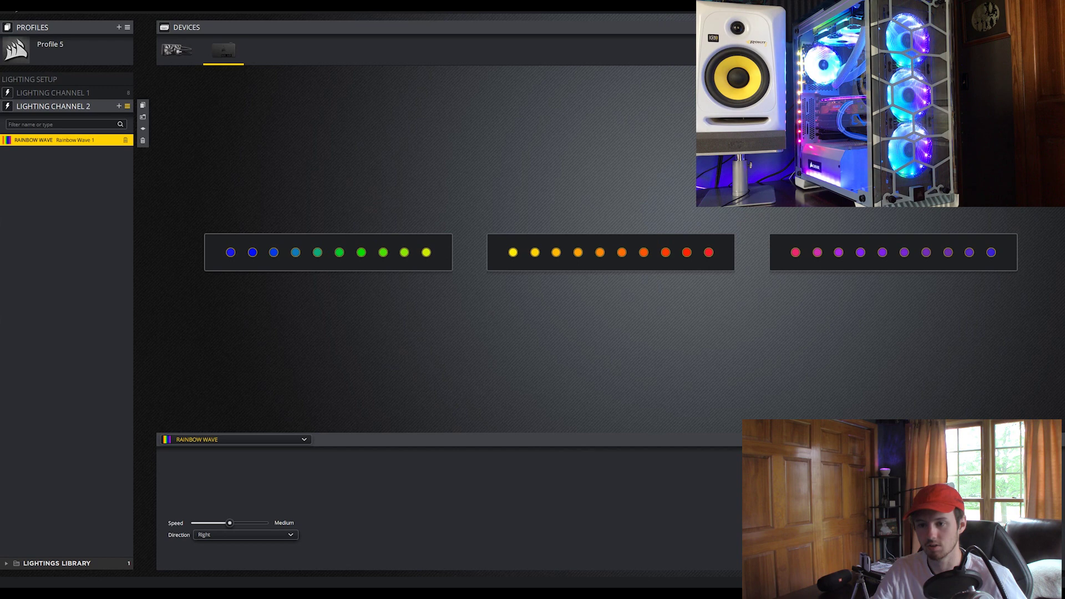
pyautogui.click(53, 92)
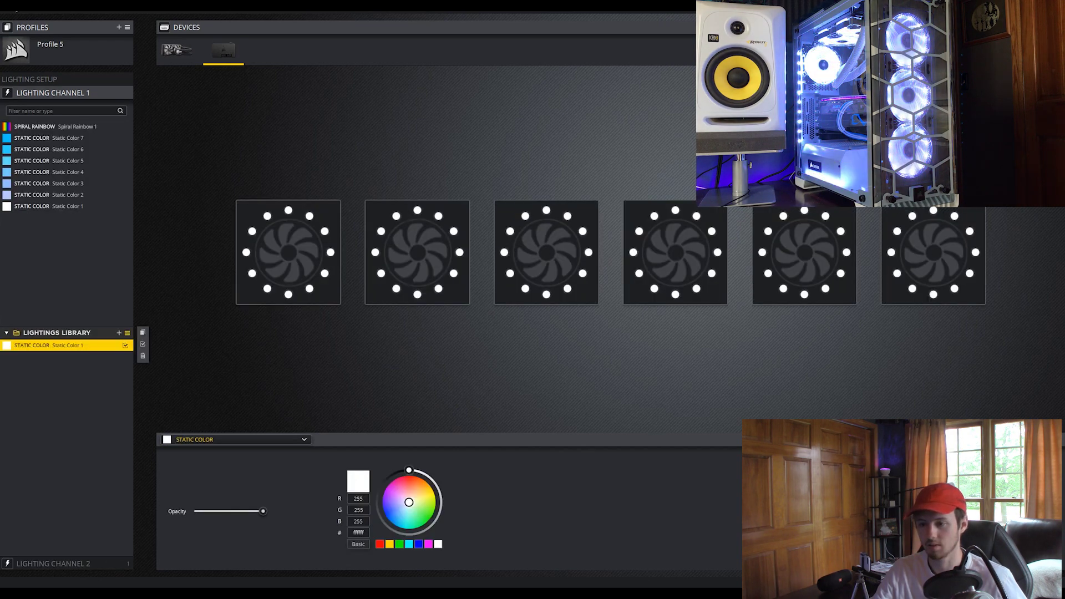